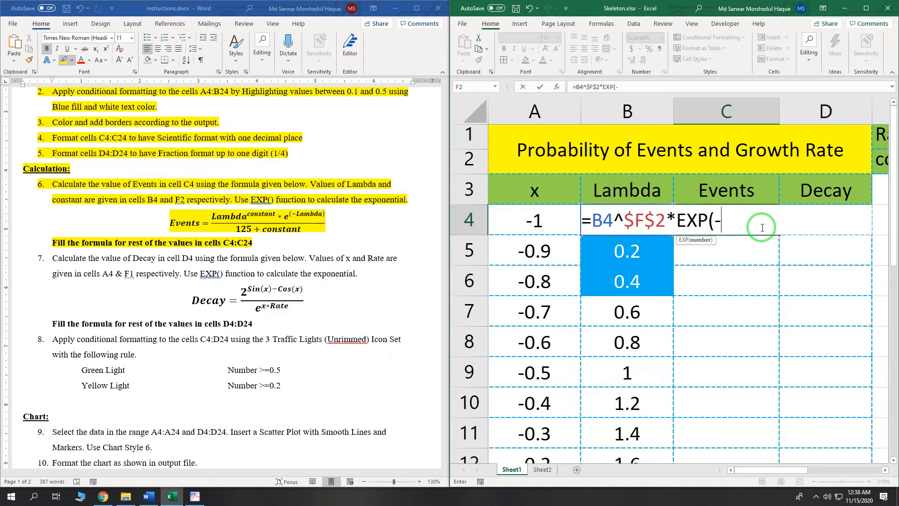
Complete the Events formula in C4 as =(B4^$F$2*EXP(-B4))/(125+$F$2) and enter it.
type("b4)")
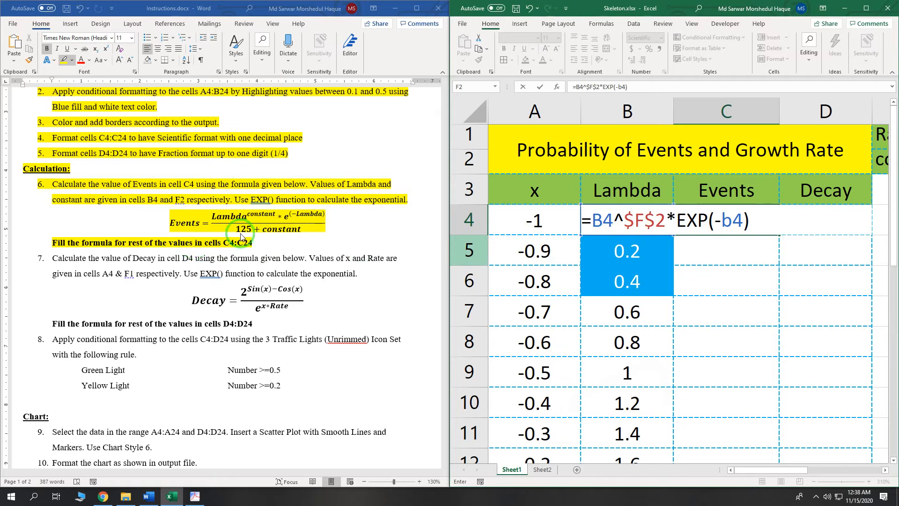
left_click(592, 222)
type("(")
key("End")
type(")/(")
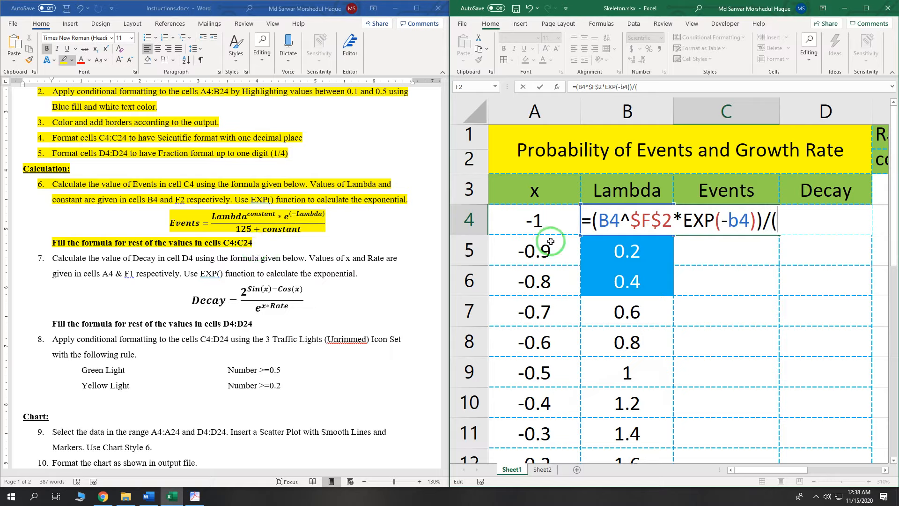
type("125+")
scroll(688, 281, "right", 1)
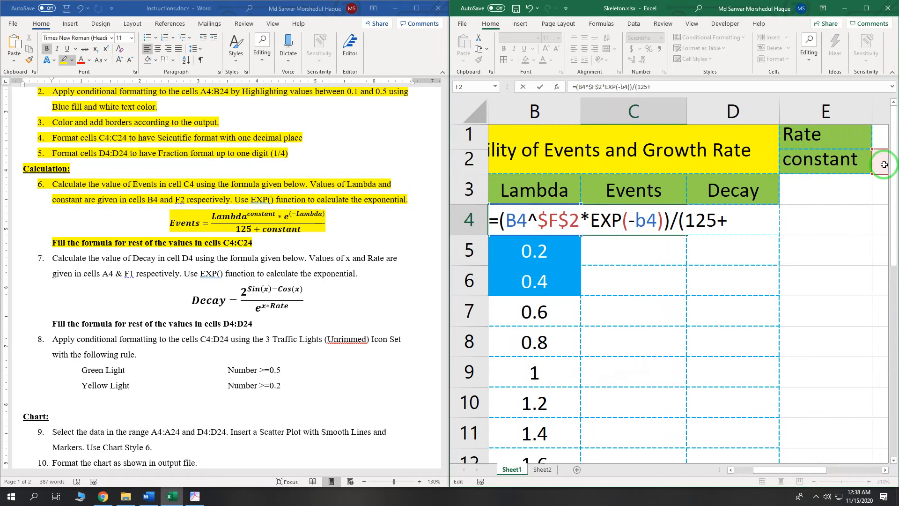
left_click(881, 162)
key("F4")
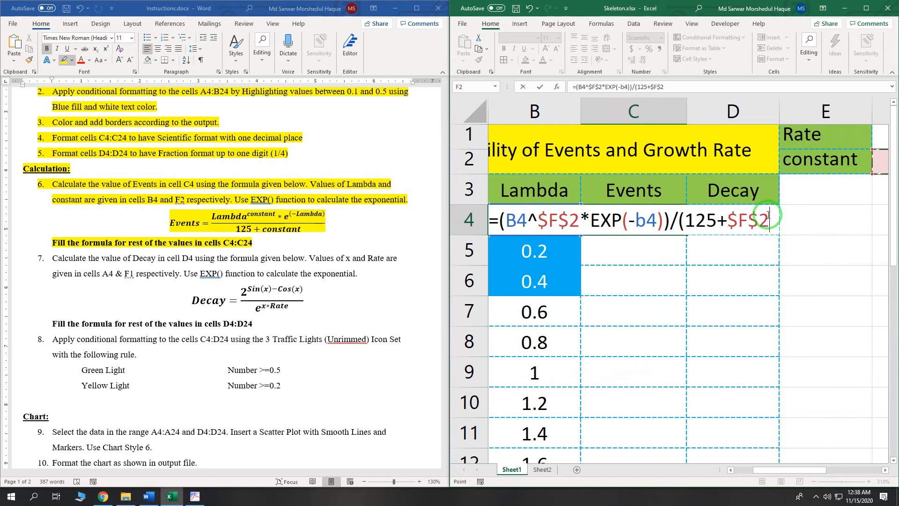
type(")")
key("ctrl+Return")
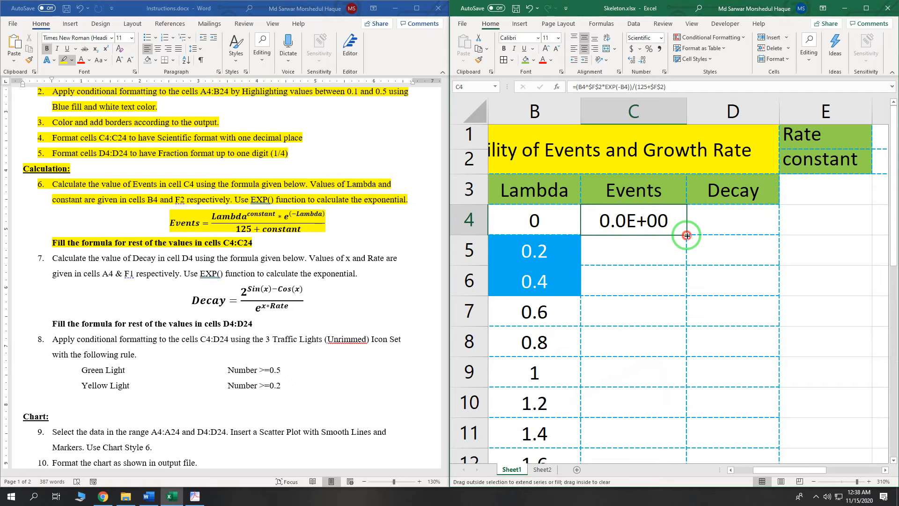
Fill the Events formula from C4 down through C24 and check the filled column.
double_click(687, 235)
scroll(683, 256, "down", 3)
scroll(683, 256, "down", 4)
scroll(682, 267, "up", 7)
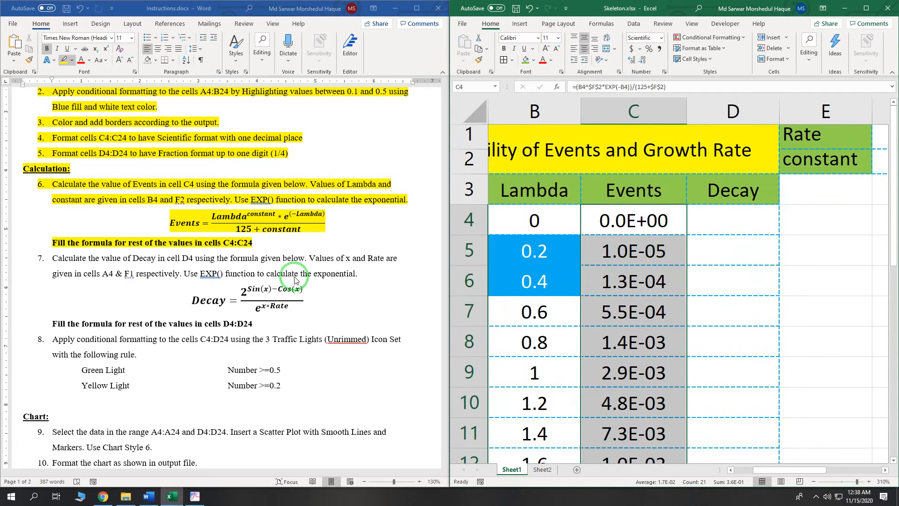
Switch to the Word instructions and highlight all of item 7, including the Decay formula, in yellow.
left_click(733, 220)
left_click_drag(53, 258, 253, 323)
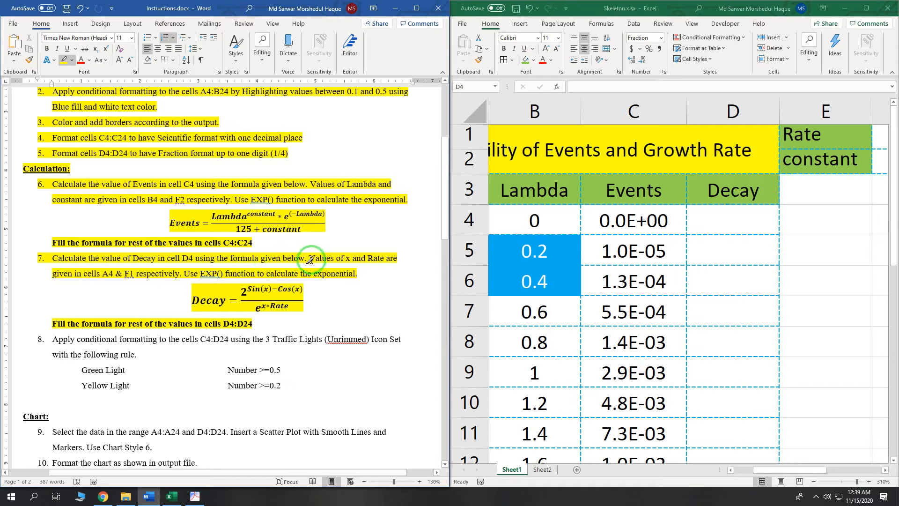
left_click(250, 289)
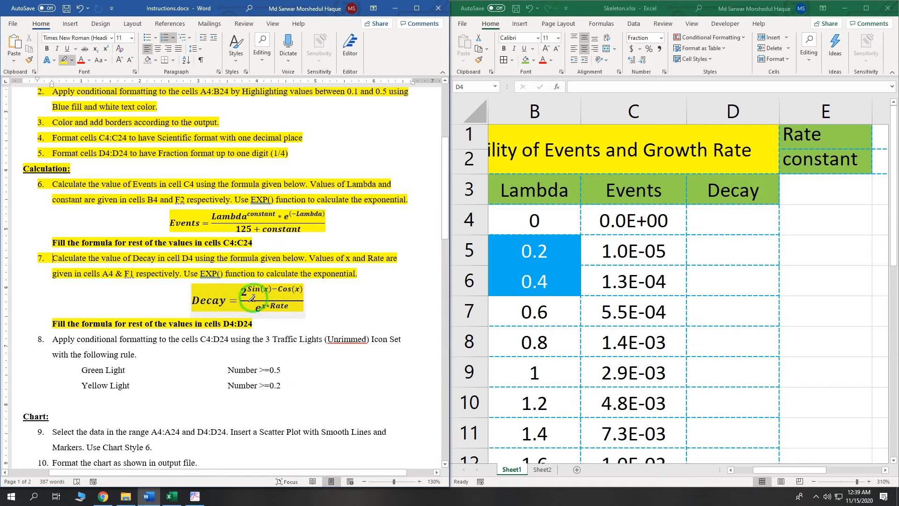
Switch to Excel and start the Decay formula in D4 with the numerator and division sign, =2^(SIN(A4)-COS(A4))/.
left_click(885, 469)
left_click(641, 220)
type("=2^")
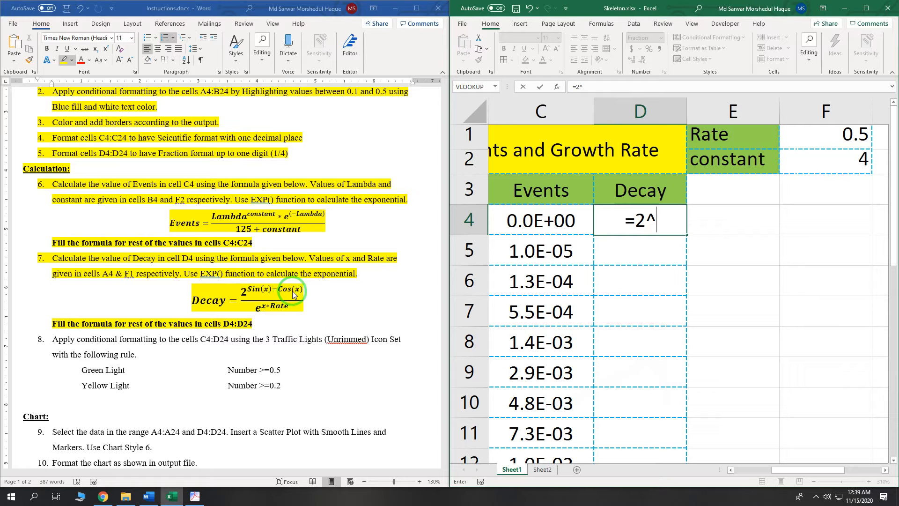
type("(si")
key("Tab")
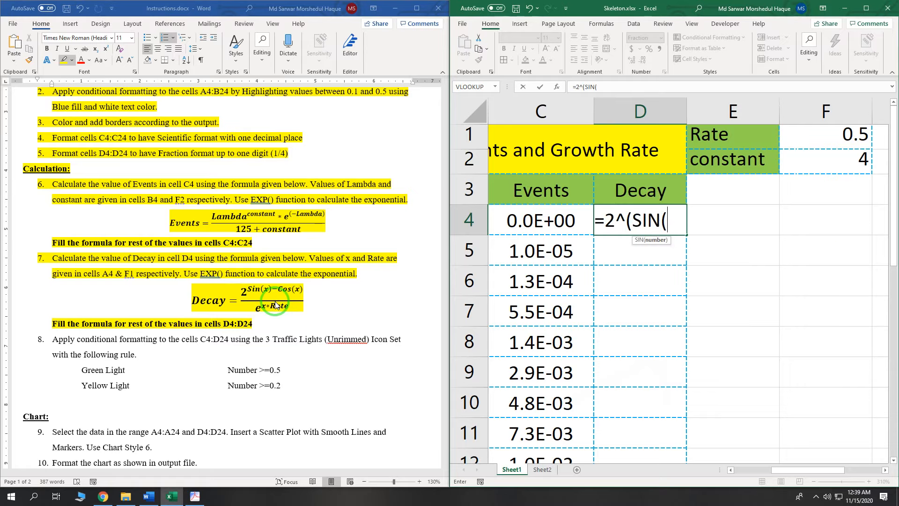
type("A4)-COS(")
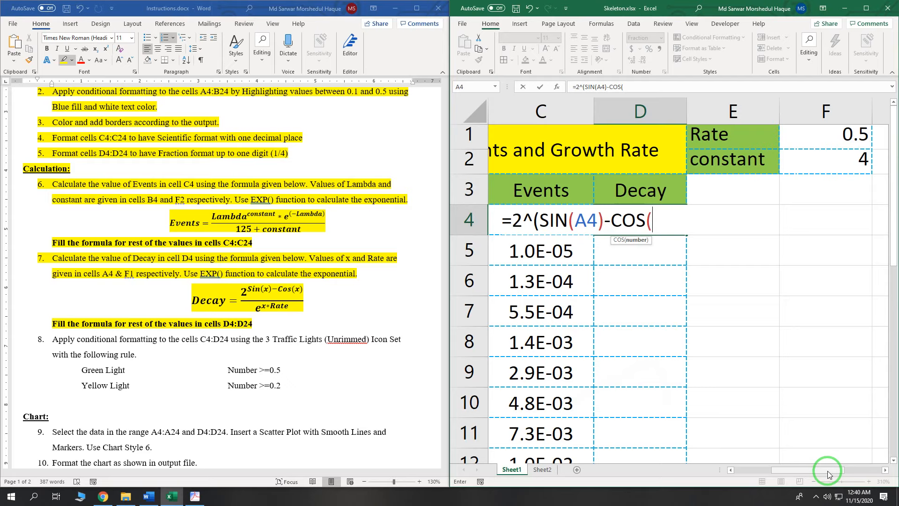
type("a4))")
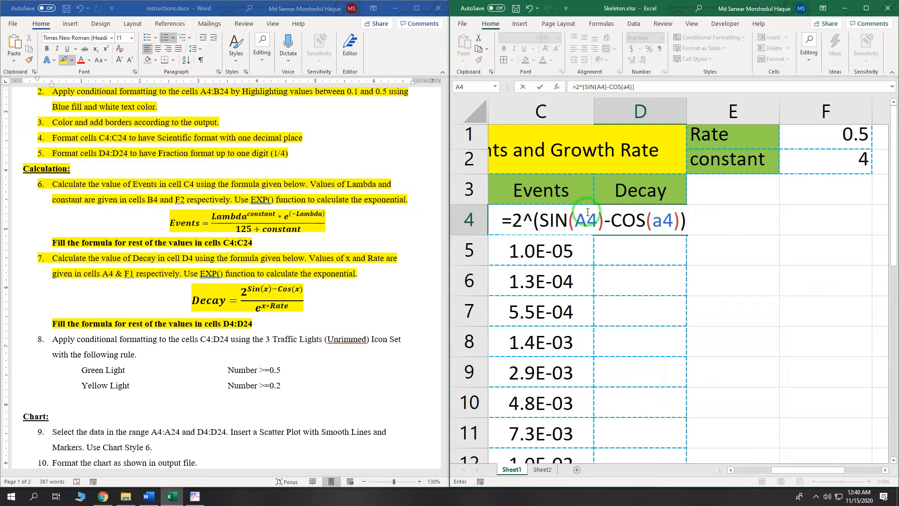
type("/")
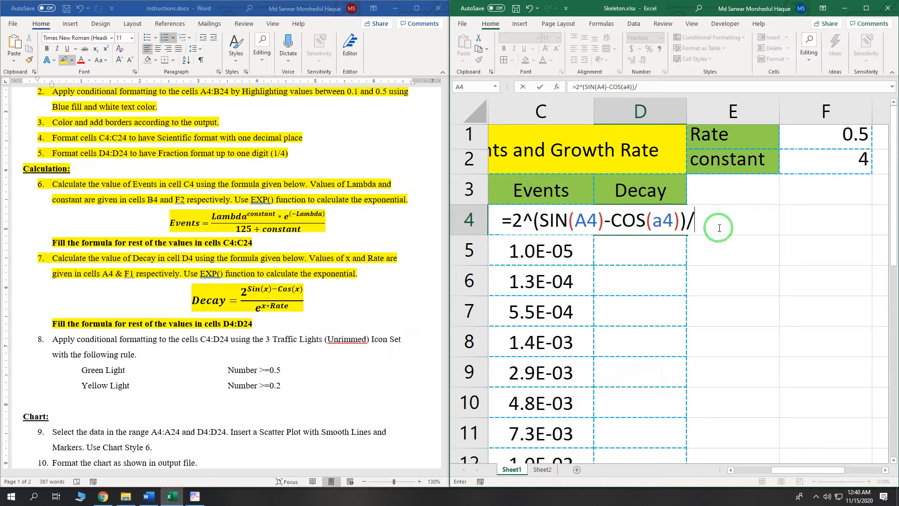
Finish the D4 formula with the denominator EXP(A4*$F$1), using an absolute reference to the Rate cell, and enter it.
type("EXP(")
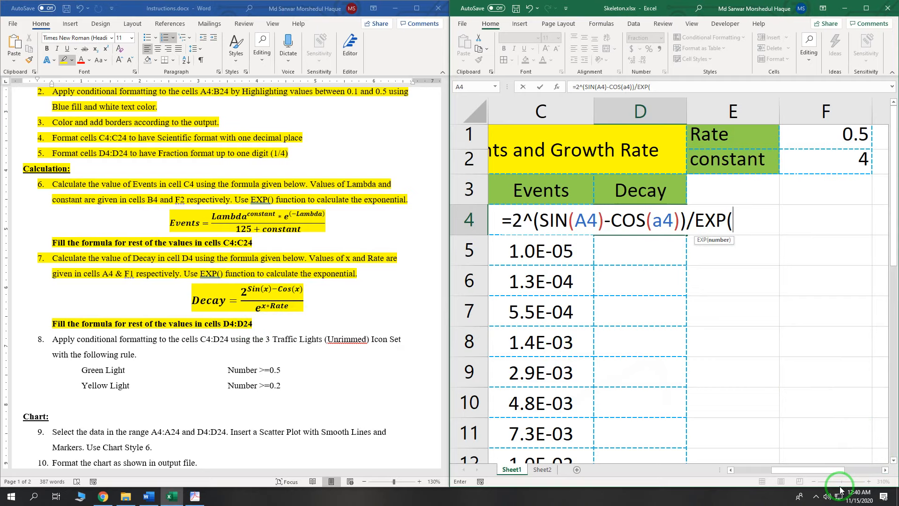
left_click_drag(824, 470, 755, 473)
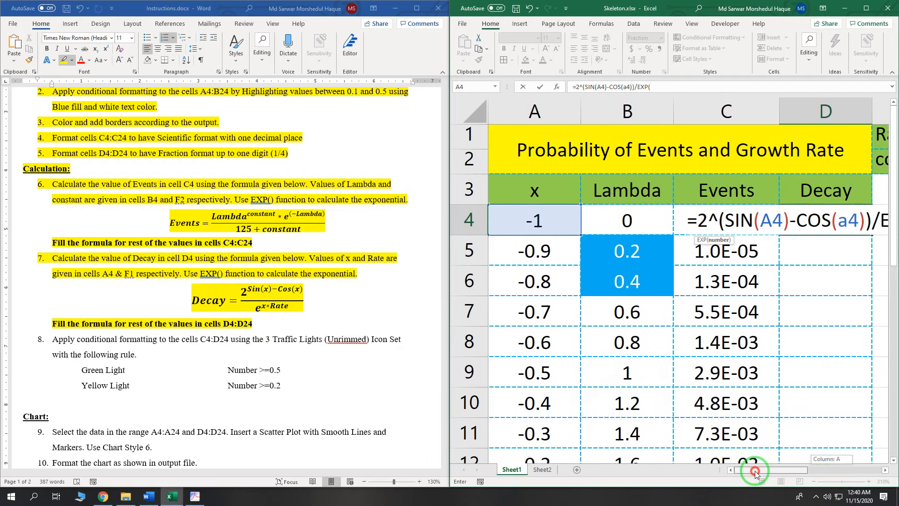
left_click(530, 220)
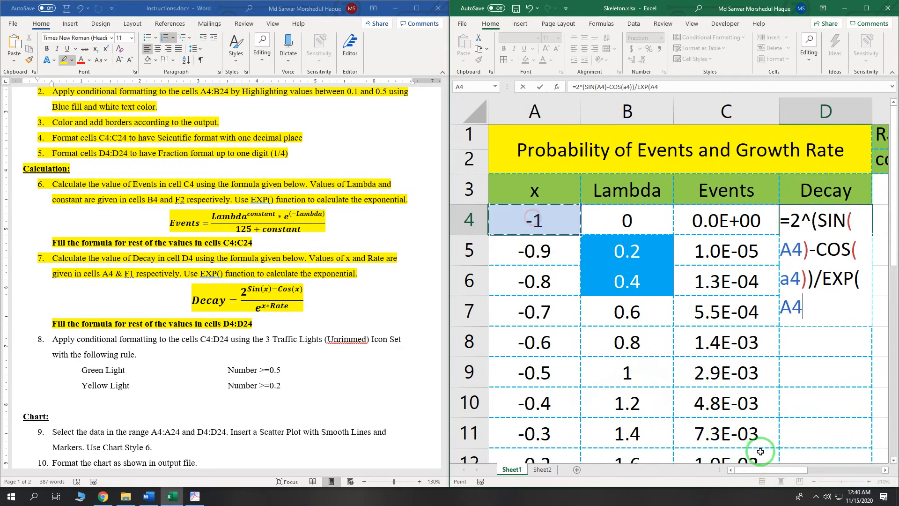
left_click_drag(777, 474, 816, 474)
type("*")
left_click(838, 136)
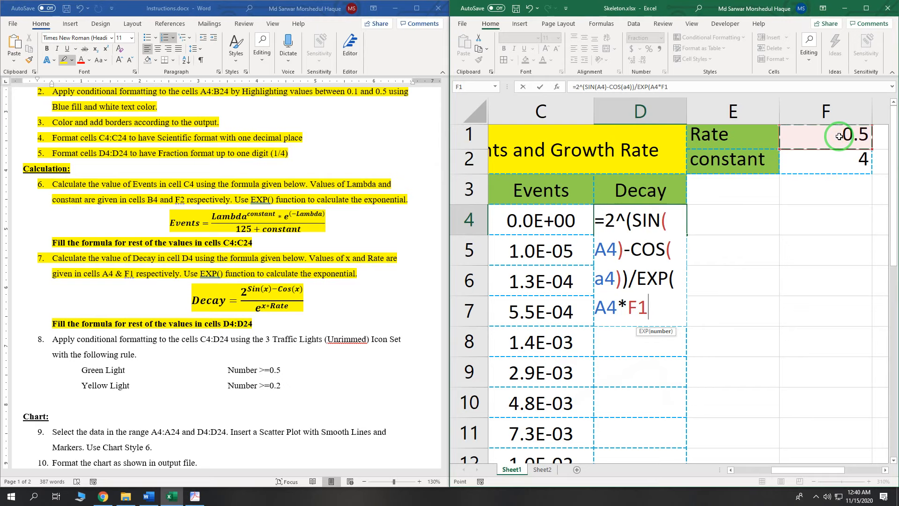
left_click(731, 469)
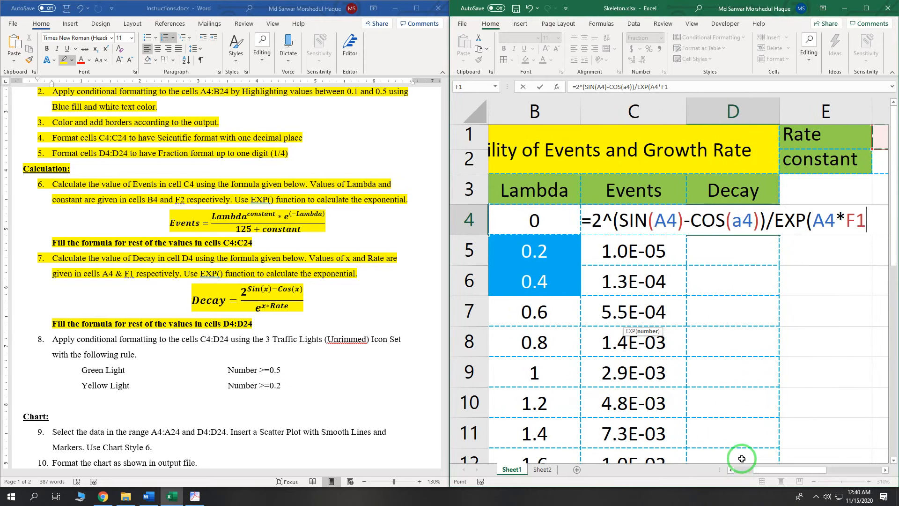
key("F4")
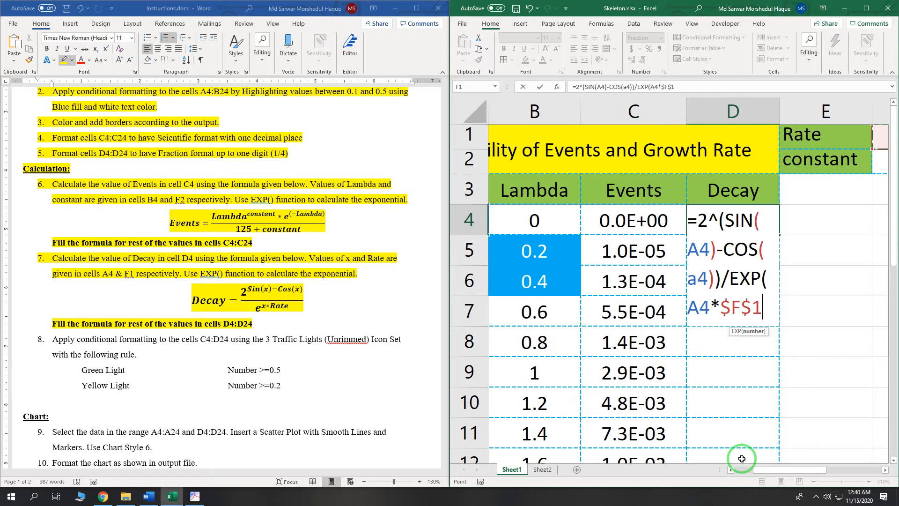
type(")")
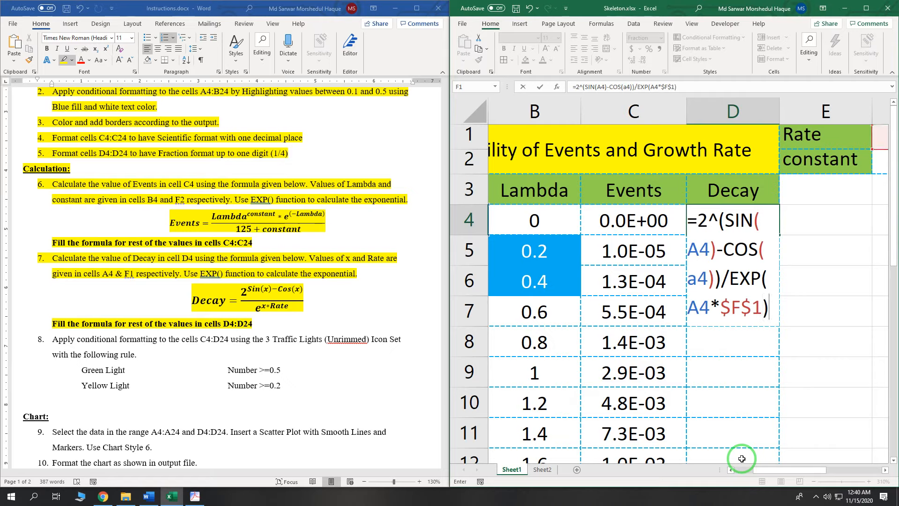
key("Return")
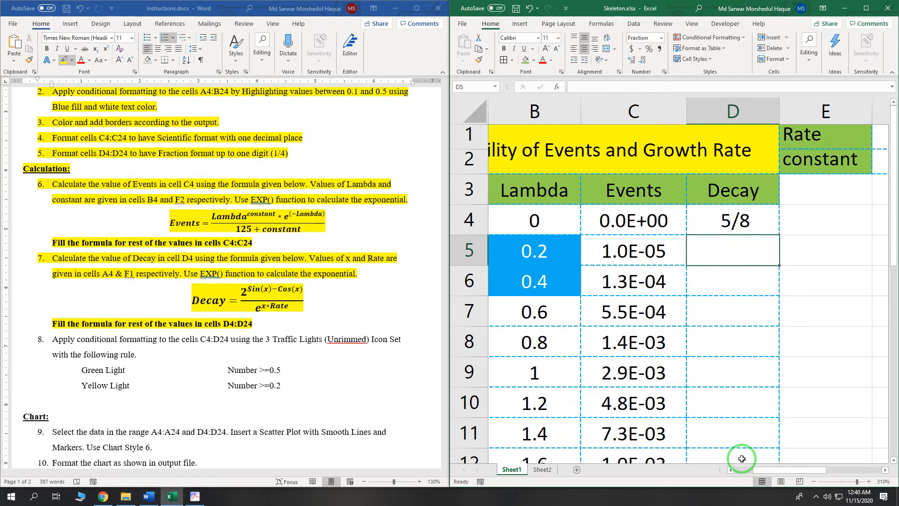
Fill the Decay formula from D4 down through D24.
left_click(733, 220)
double_click(779, 235)
scroll(733, 281, "down", 10)
left_click(592, 288)
Switch to the Word instructions and highlight item 8, including its green and yellow light rules, in yellow.
left_click_drag(52, 339, 282, 385)
scroll(206, 328, "down", 1)
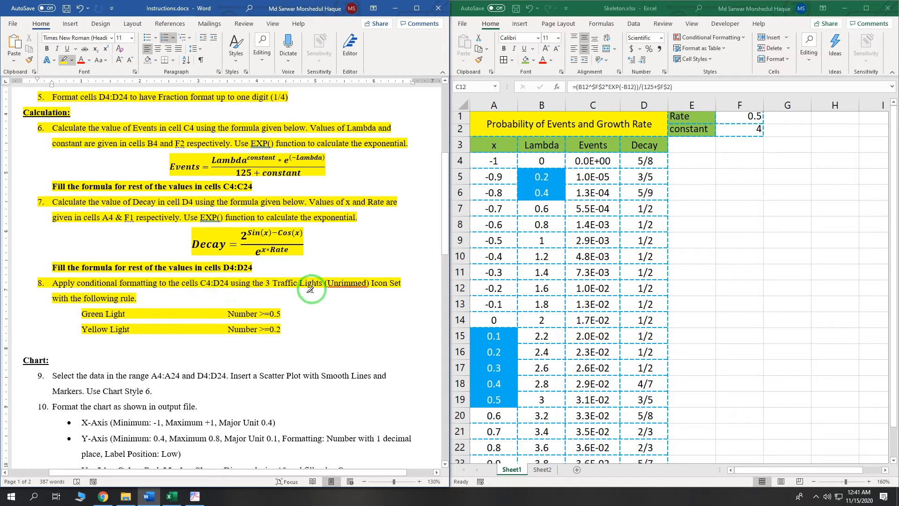
scroll(310, 289, "down", 1)
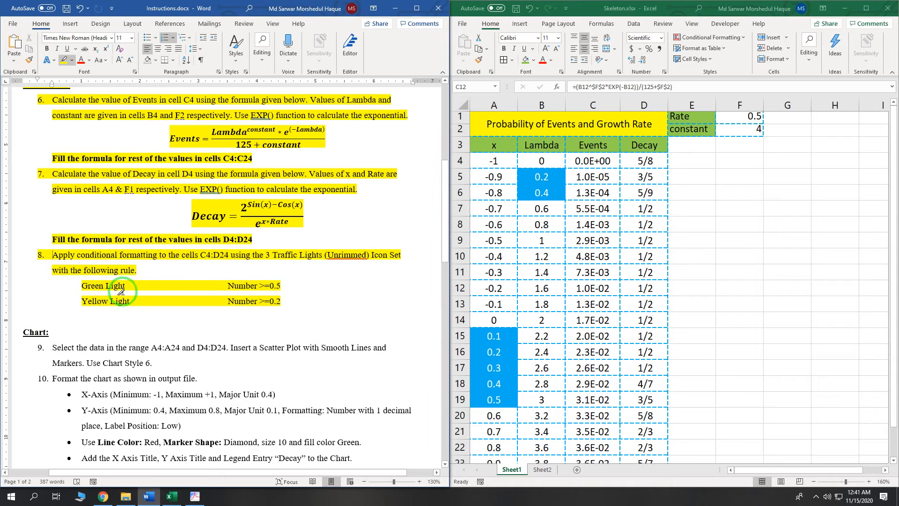
Switch to Excel and open a new icon set formatting rule for cells C4:D24, starting from conditional formatting's additional icon rules.
left_click_drag(593, 161, 666, 418)
scroll(697, 395, "up", 2)
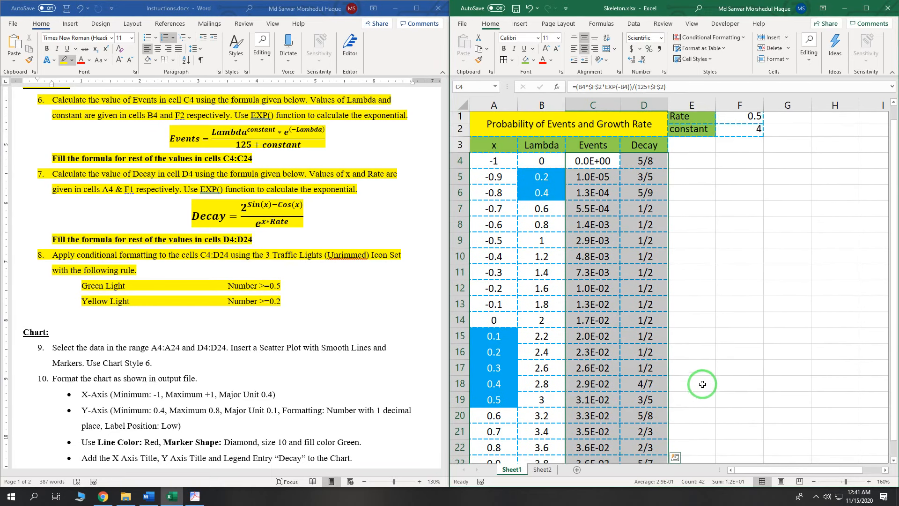
left_click(745, 41)
mouse_move(756, 149)
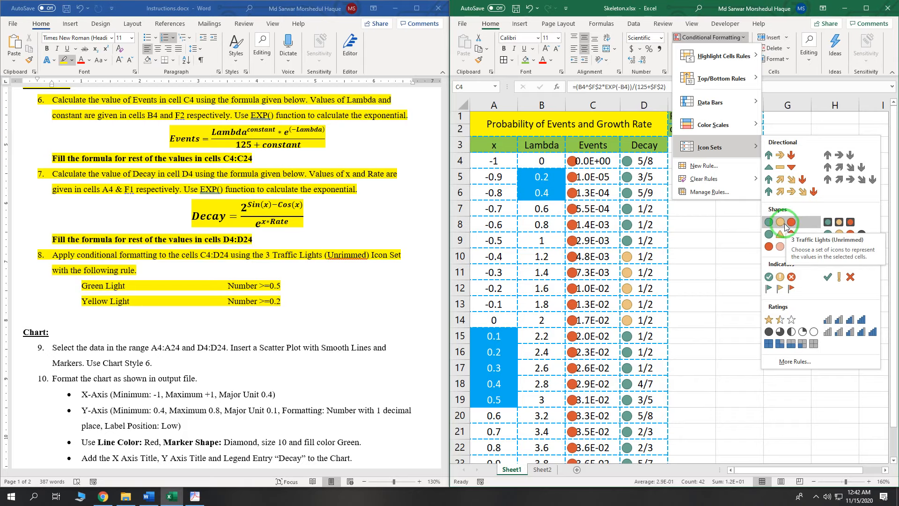
left_click(795, 362)
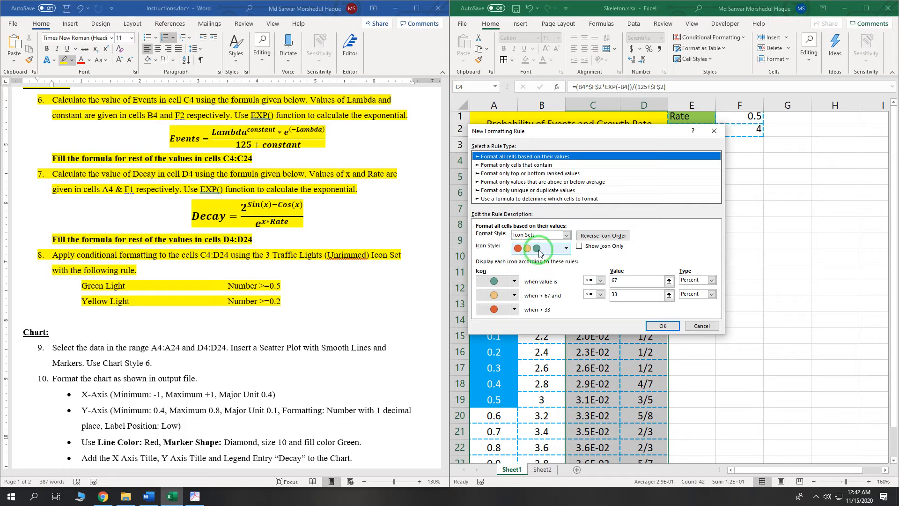
Set the threshold type of both the green and yellow lights to Number.
left_click(698, 279)
left_click(689, 287)
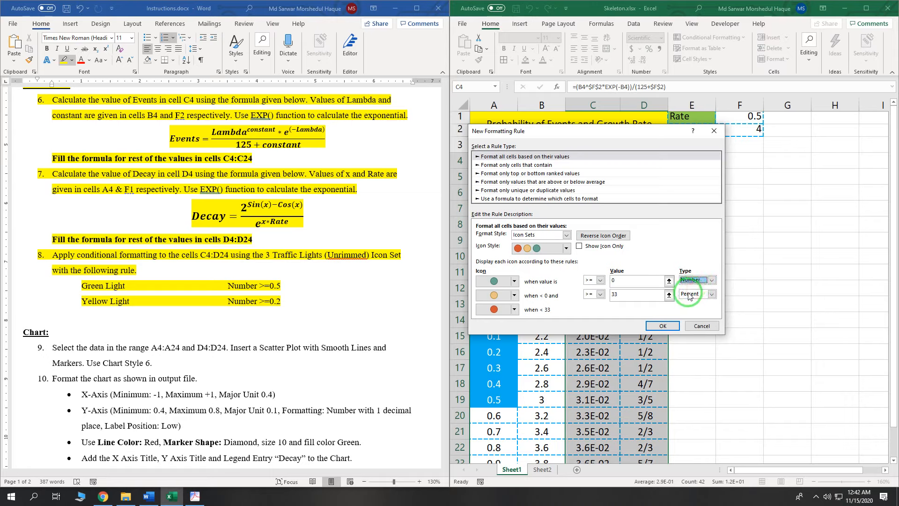
left_click(689, 294)
left_click(690, 303)
Try to enter 0.5 as the green light's threshold value.
left_click(626, 279)
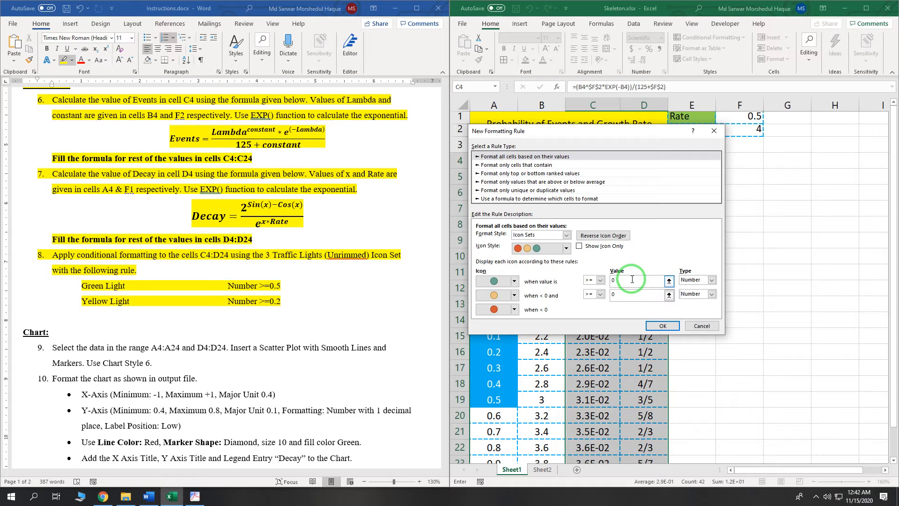
type("0.5+")
key("Left")
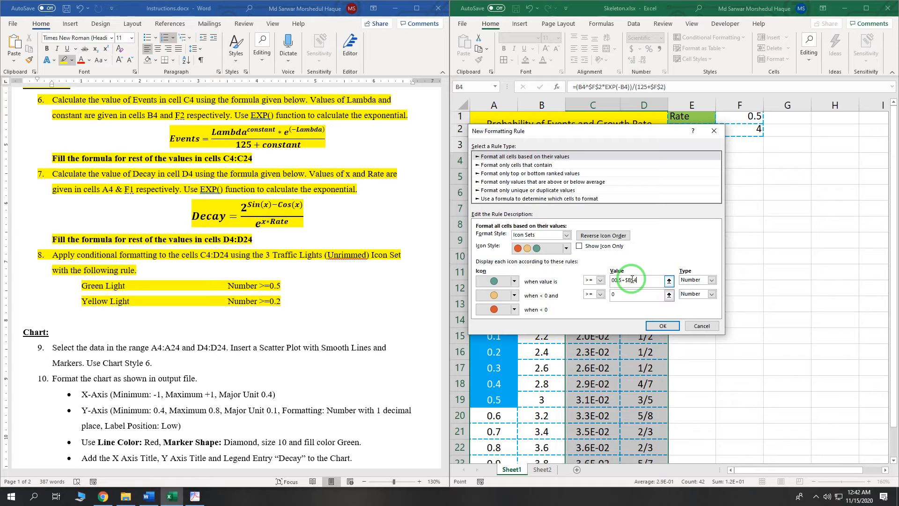
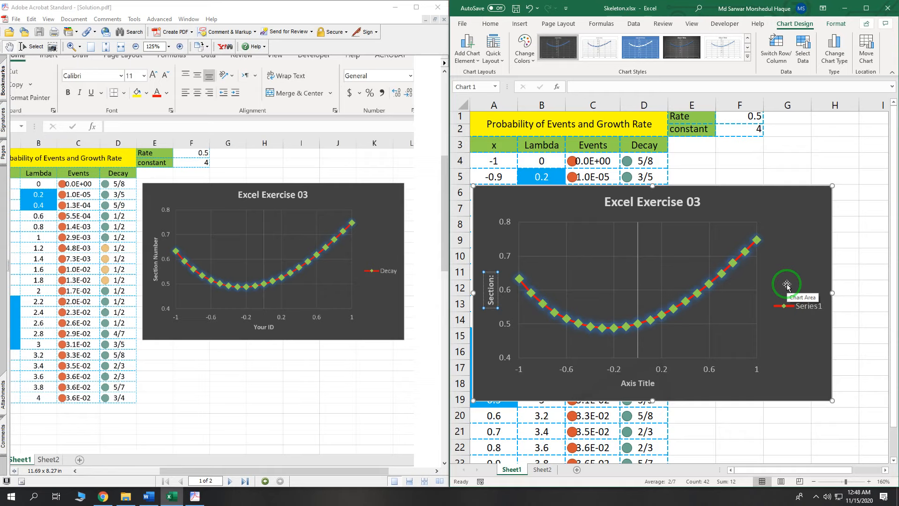
Complete the chart's vertical axis title as "Section: ##" and set the horizontal axis title to "ID:" followed by the ID number.
type("##")
left_click(643, 389)
triple_click(643, 388)
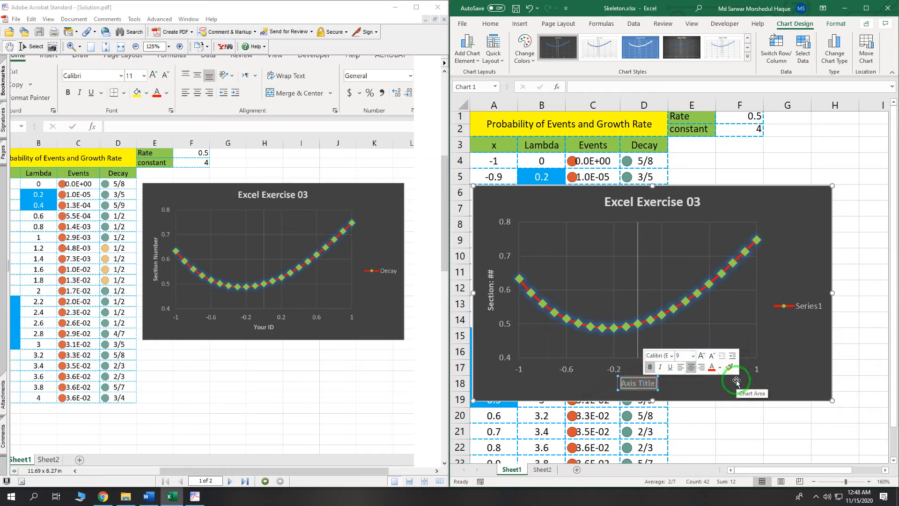
type("ID:")
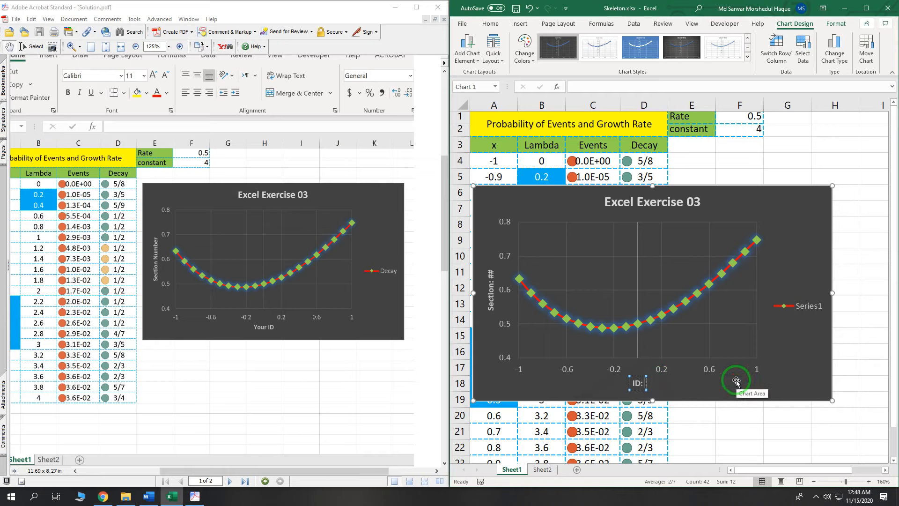
type(" 202099999")
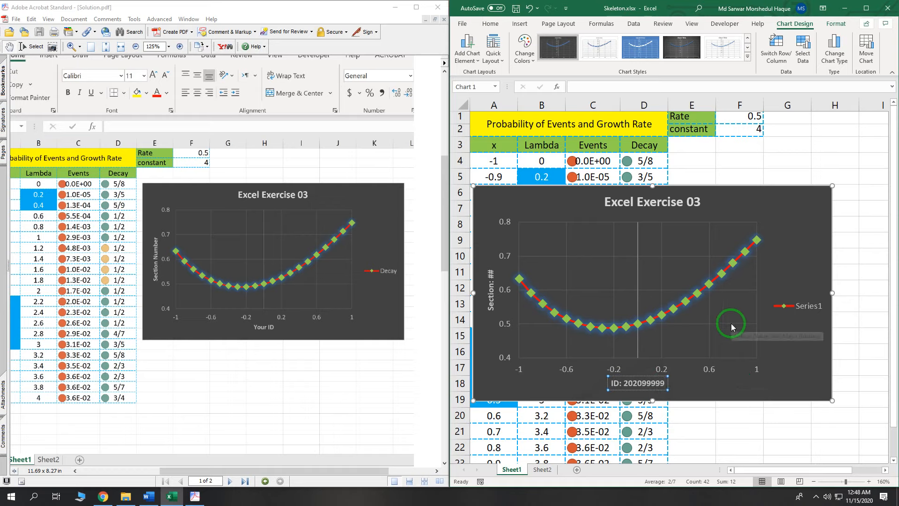
Name the chart's data series "Decay" and move the chart beside the data table, clear of its columns.
left_click(813, 307)
right_click(651, 266)
left_click(692, 330)
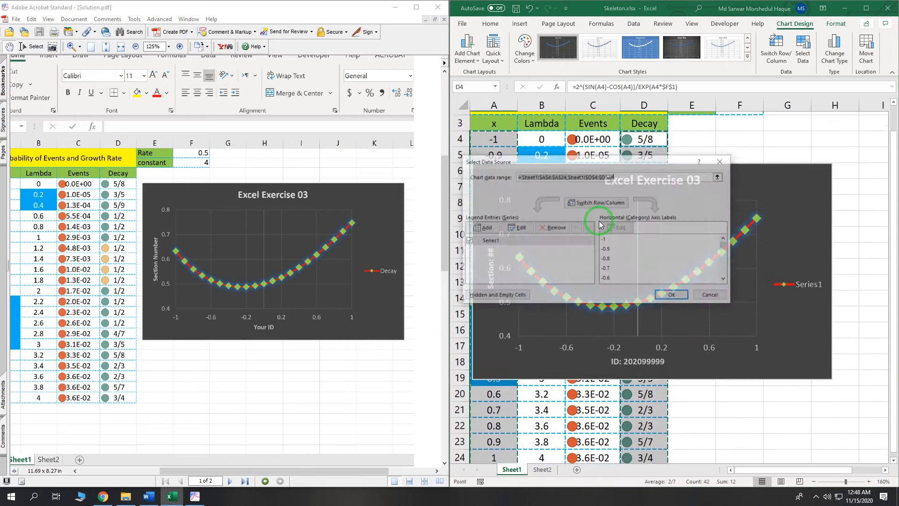
left_click(494, 242)
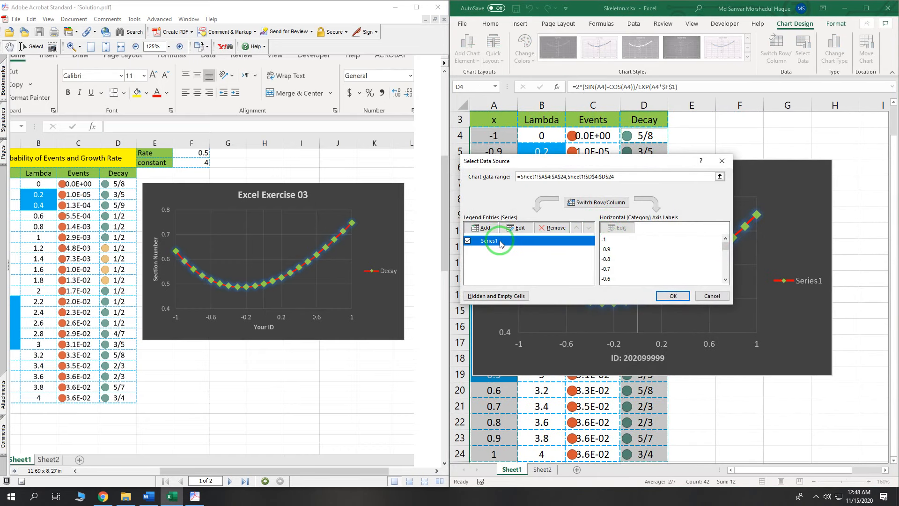
left_click(520, 228)
type("Decay")
key("Return")
left_click(673, 296)
left_click_drag(544, 176, 749, 209)
left_click_drag(814, 472, 769, 464)
Highlight the "Go to Sheet 2" heading in the Word instructions, then switch to Sheet2 of the Excel workbook.
left_click(149, 495)
left_click_drag(95, 234, 16, 237)
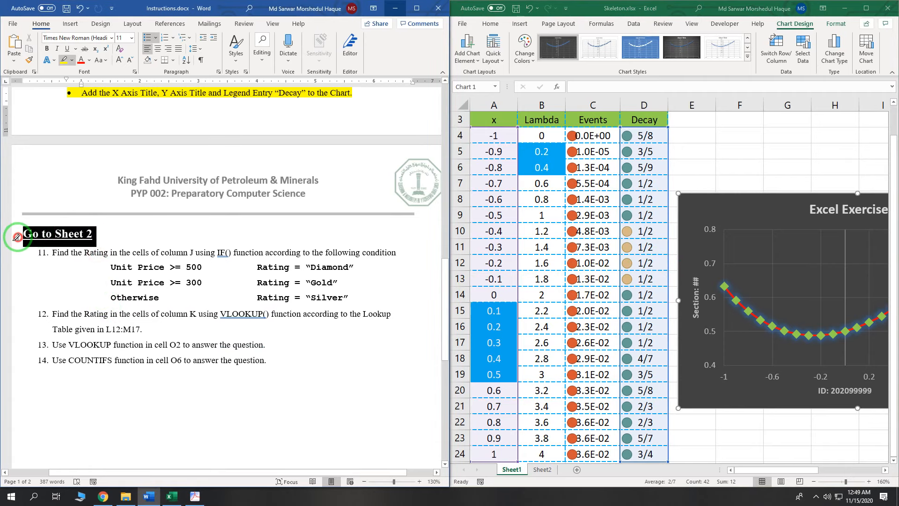
left_click(542, 469)
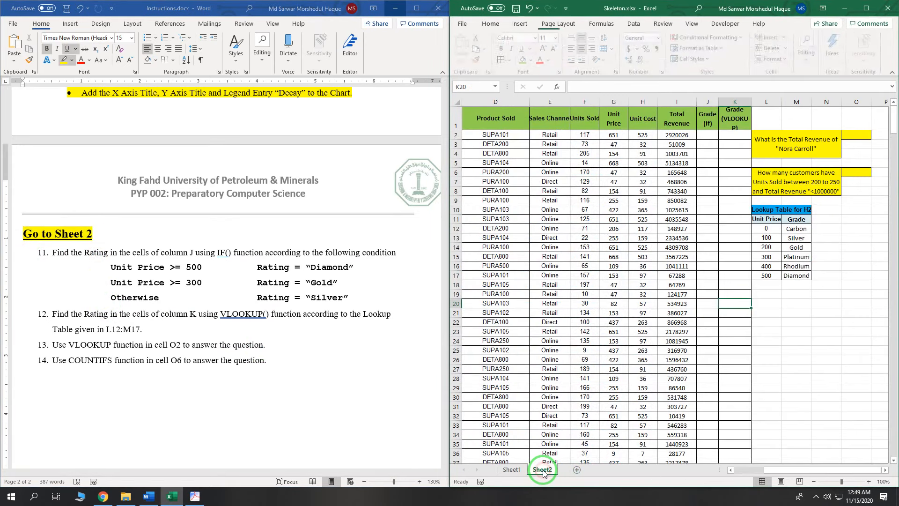
Examine Sheet2's customer and sales columns, the two empty Grade columns, the question boxes and the unit price lookup table.
left_click_drag(786, 468, 735, 471)
left_click(518, 103)
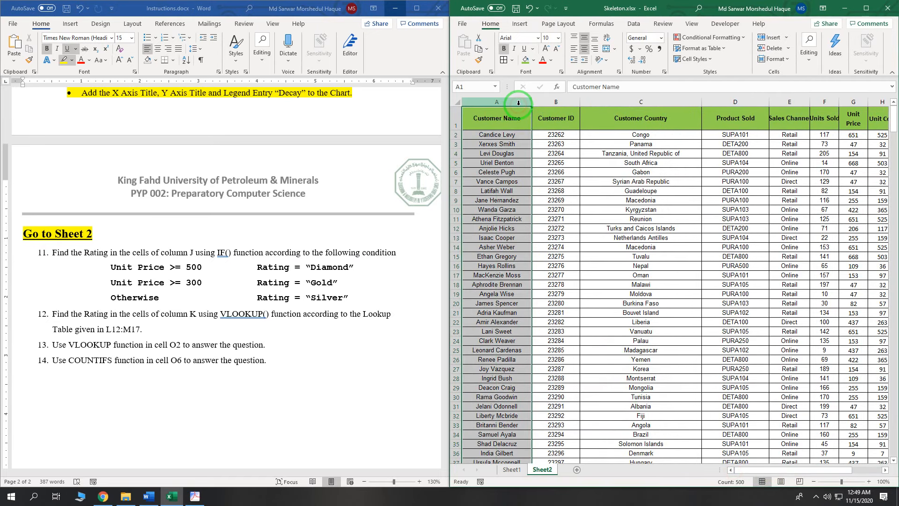
left_click_drag(537, 103, 827, 103)
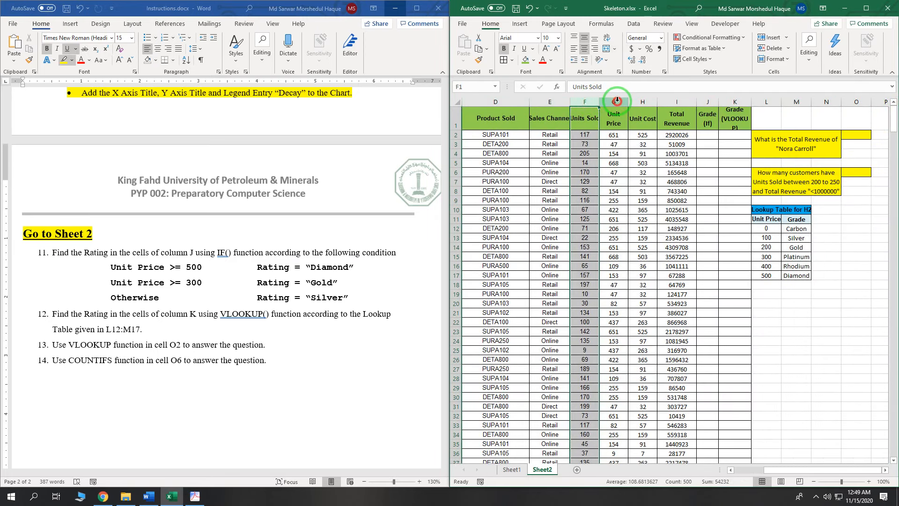
left_click(613, 102)
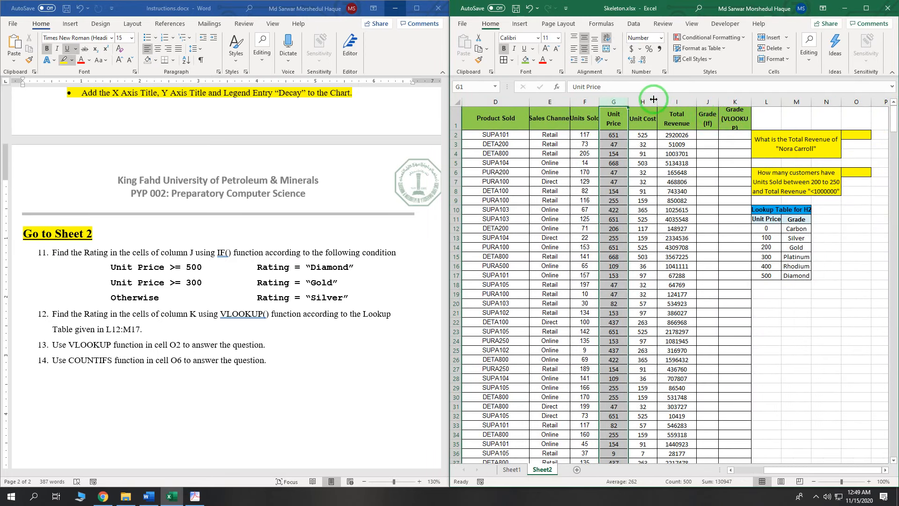
left_click(707, 102)
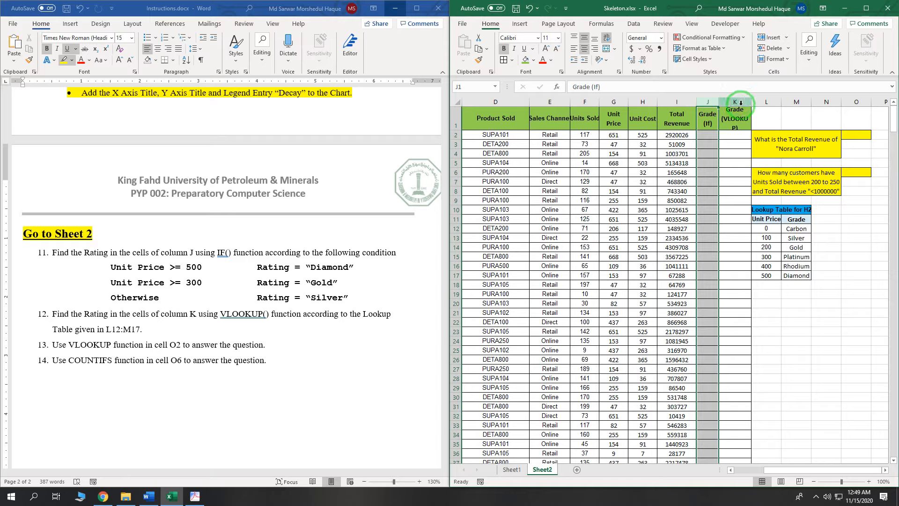
left_click(741, 102)
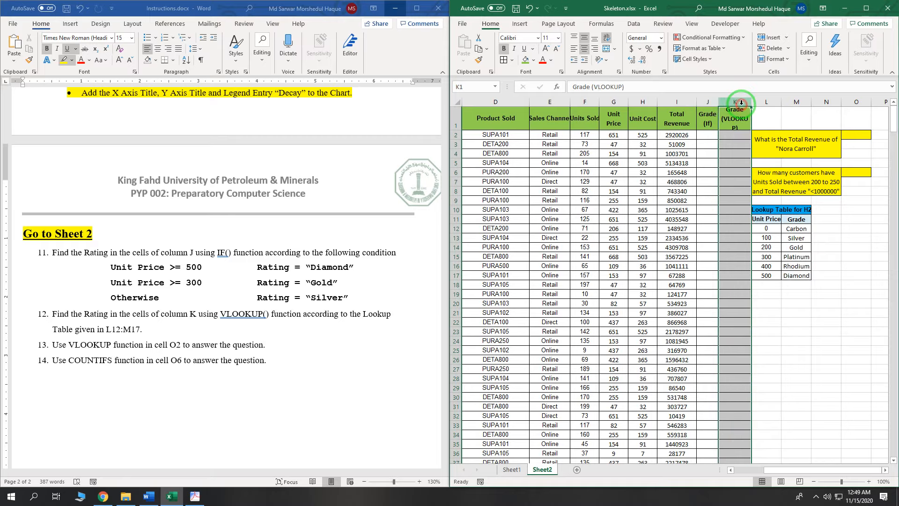
left_click(706, 102)
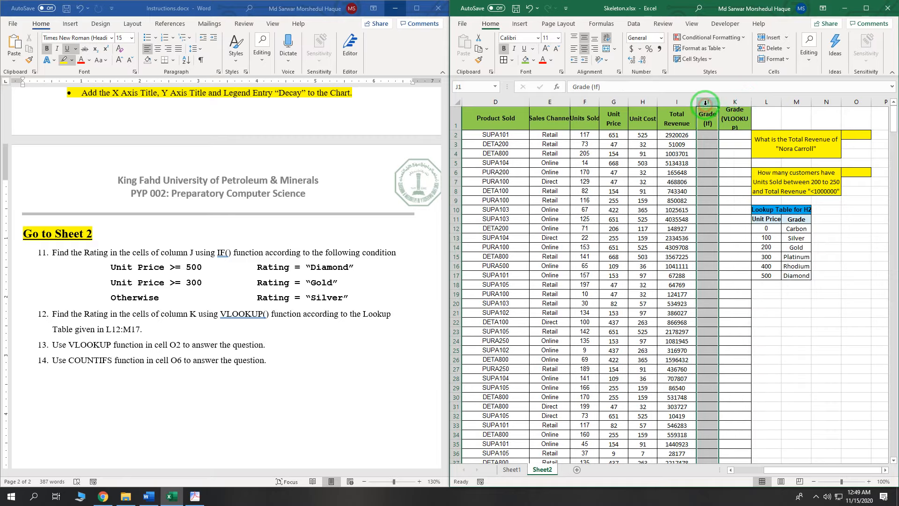
left_click(735, 101)
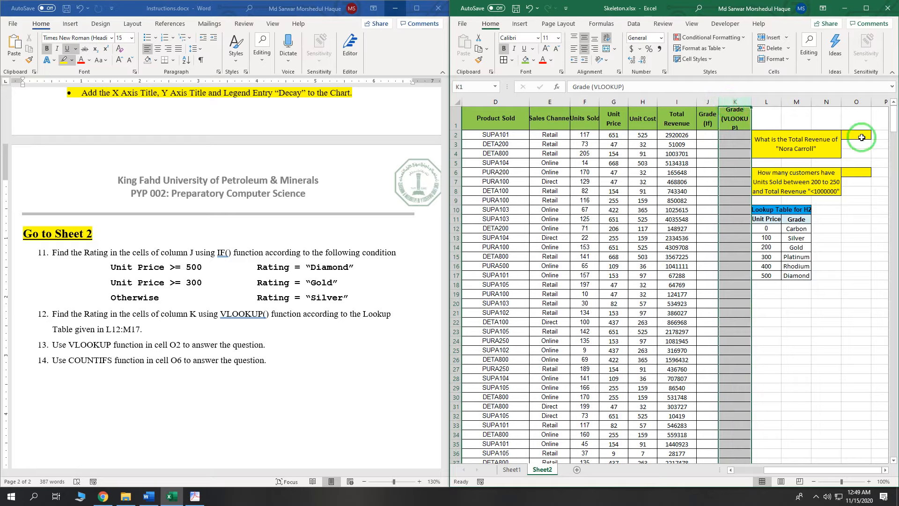
left_click(735, 169)
left_click(707, 135)
left_click(870, 482)
left_click(870, 481)
left_click(870, 482)
left_click(869, 481)
left_click(869, 480)
left_click(869, 480)
left_click(867, 476)
left_click(885, 470)
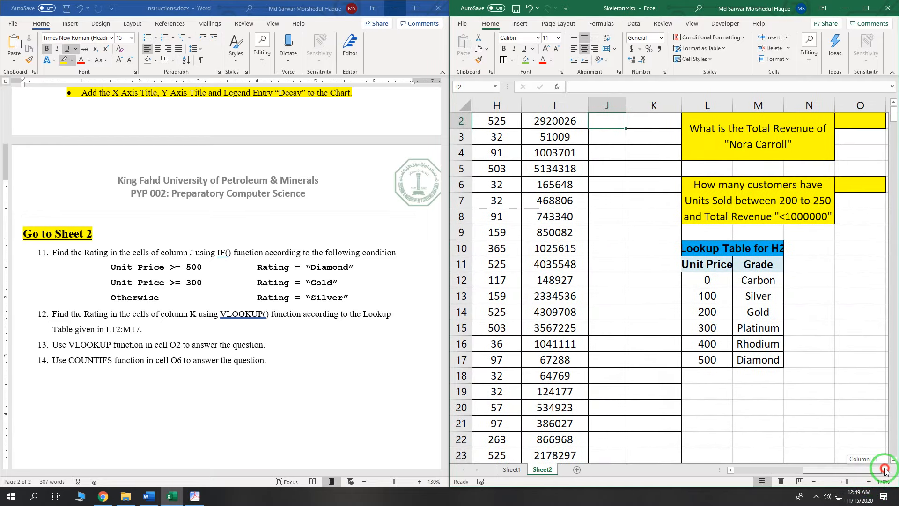
scroll(692, 337, "up", 1)
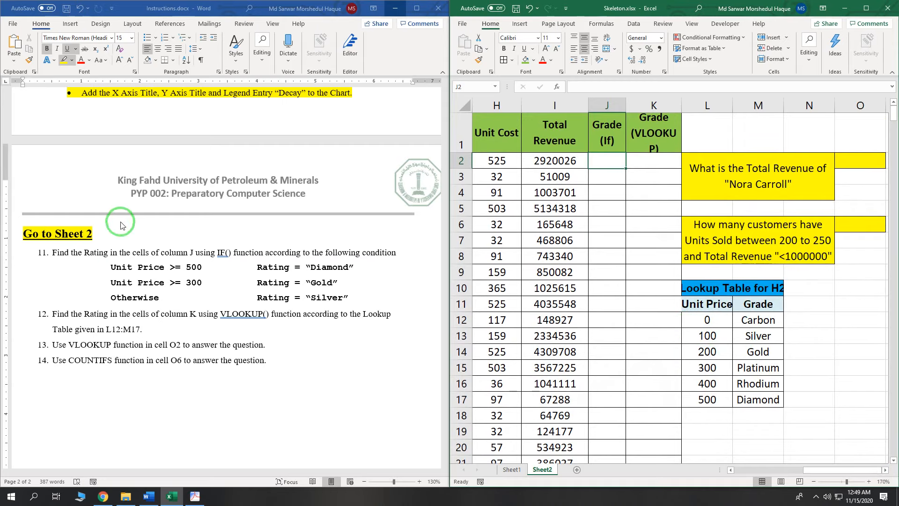
Highlight instruction 11 and its three rating conditions in the Word document.
left_click(262, 260)
left_click_drag(359, 304, 2, 248)
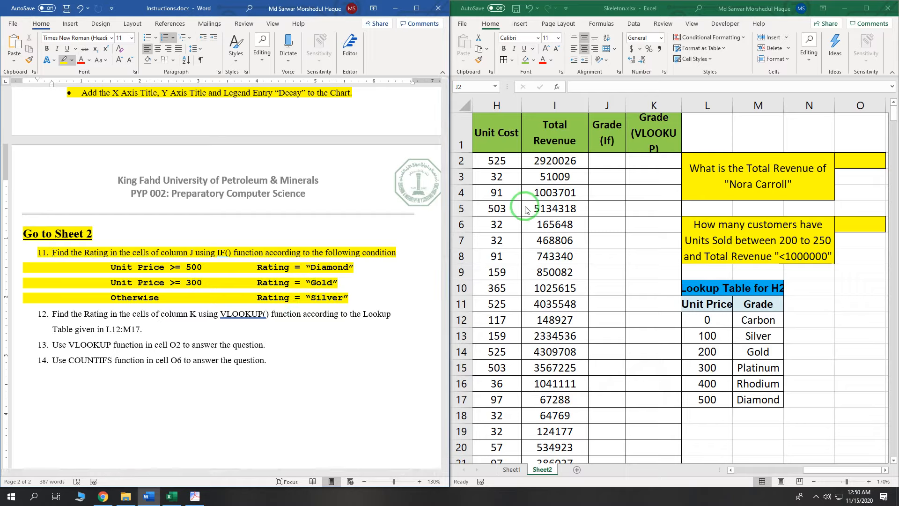
left_click(730, 470)
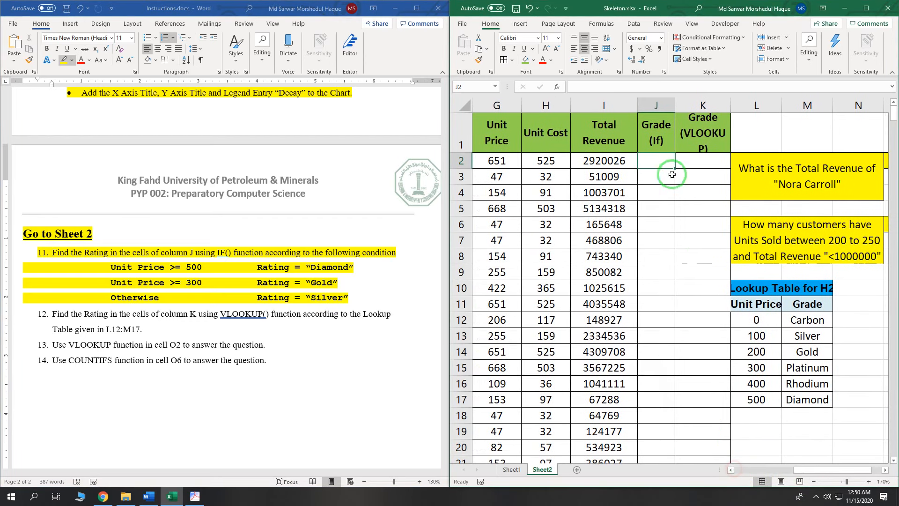
left_click(655, 105)
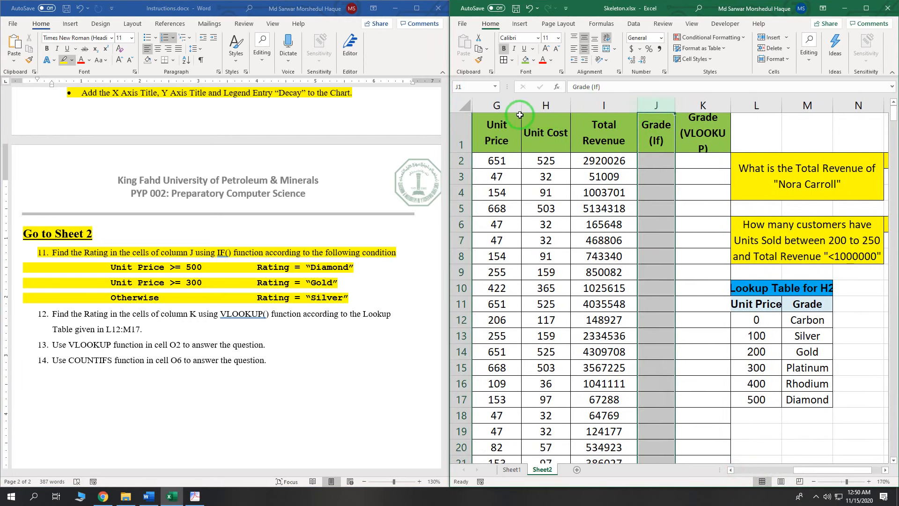
left_click(656, 161)
type("=IF(")
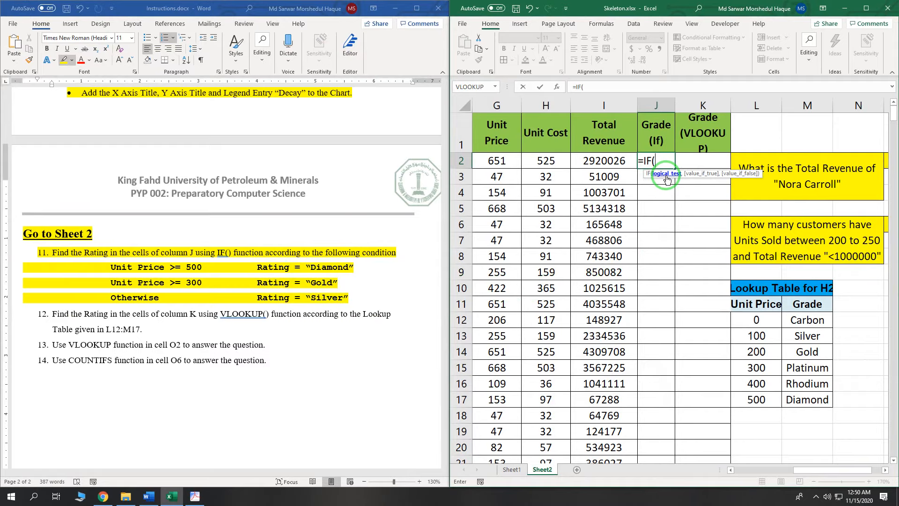
left_click(667, 161)
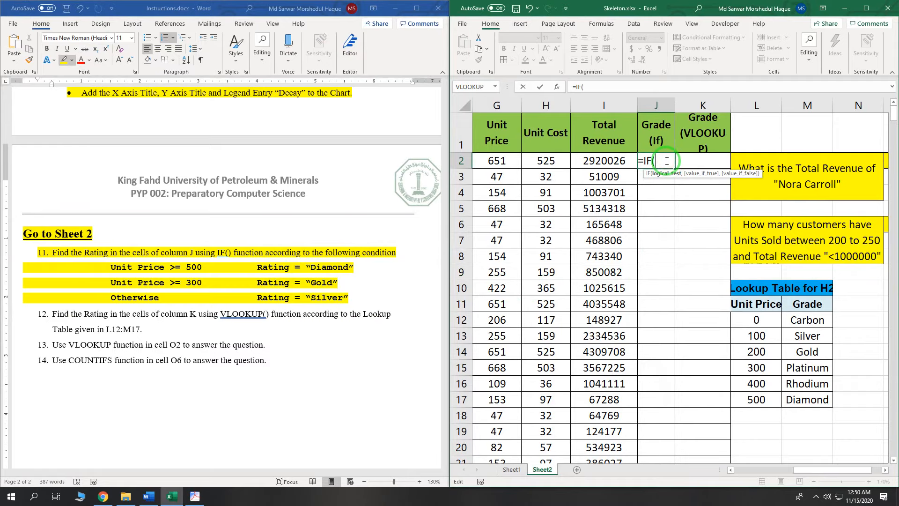
key("Escape")
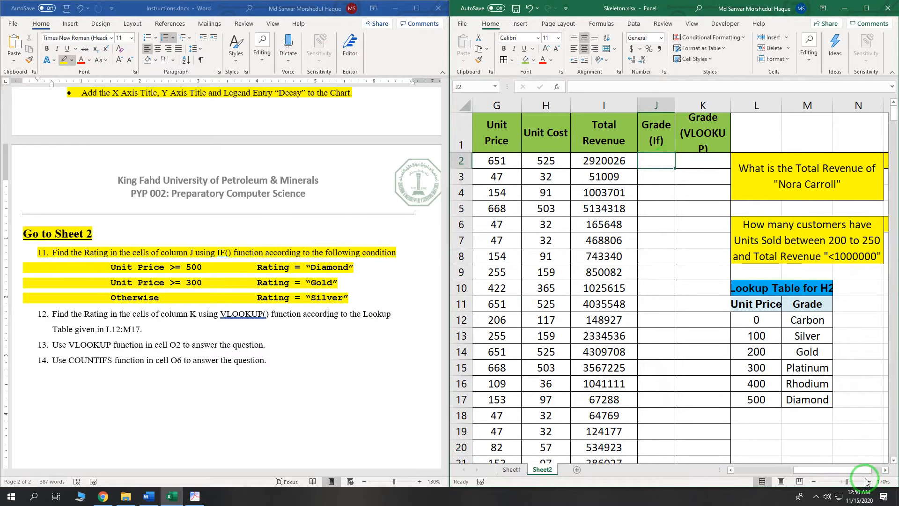
Begin an IF formula in cell J2 that tests G2>=500 and returns "Diamond" when true.
left_click(866, 481)
left_click(868, 481)
left_click(869, 482)
scroll(684, 280, "up", 1)
left_click(730, 470)
left_click(690, 173)
type("=IF(")
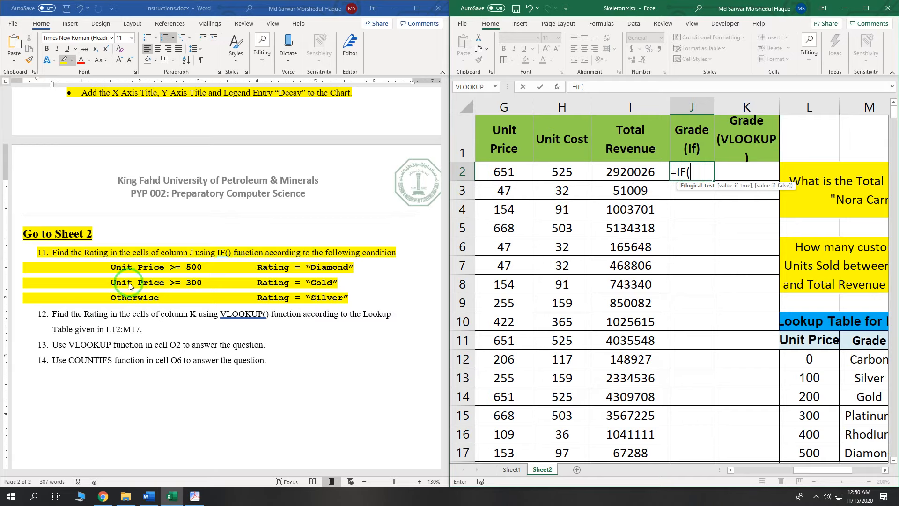
left_click(502, 171)
type(">=500,")
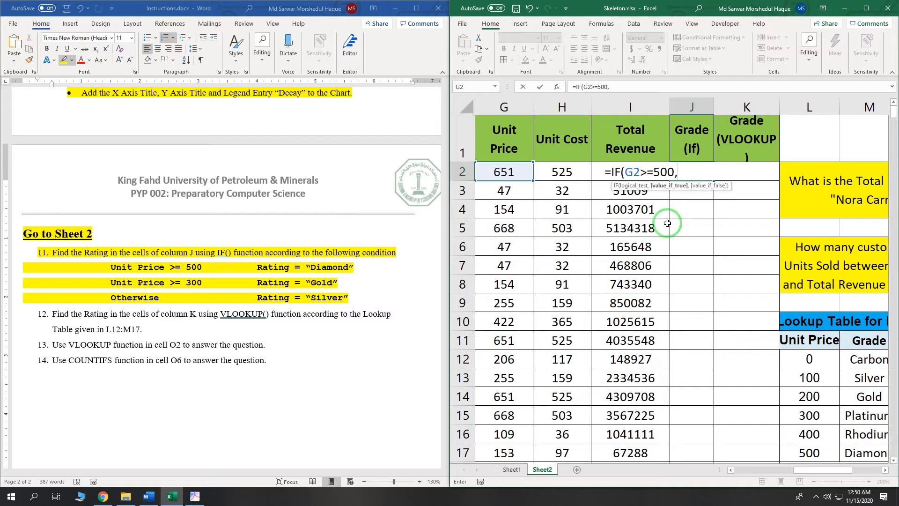
type("\"Diamond\",")
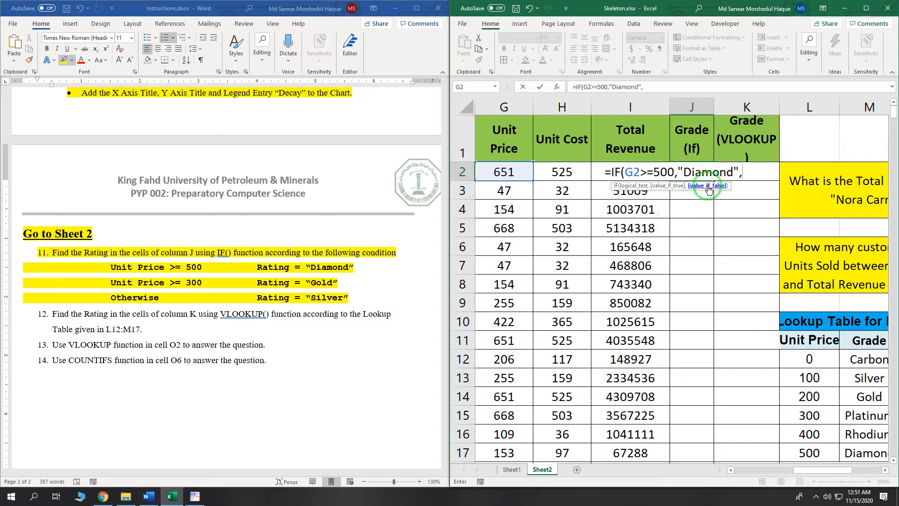
Complete the J2 formula with a nested IF that returns "Gold" when G2>=300 and otherwise "Silver".
type("IF(G2")
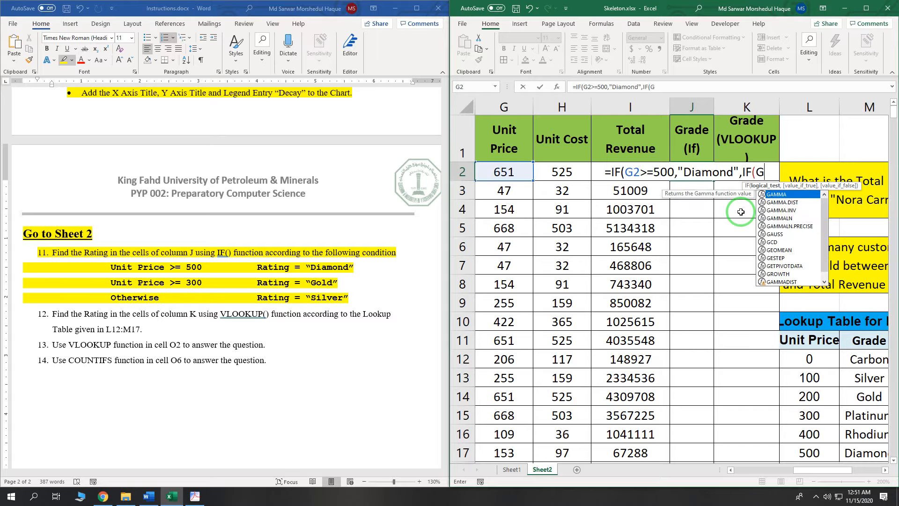
type(">")
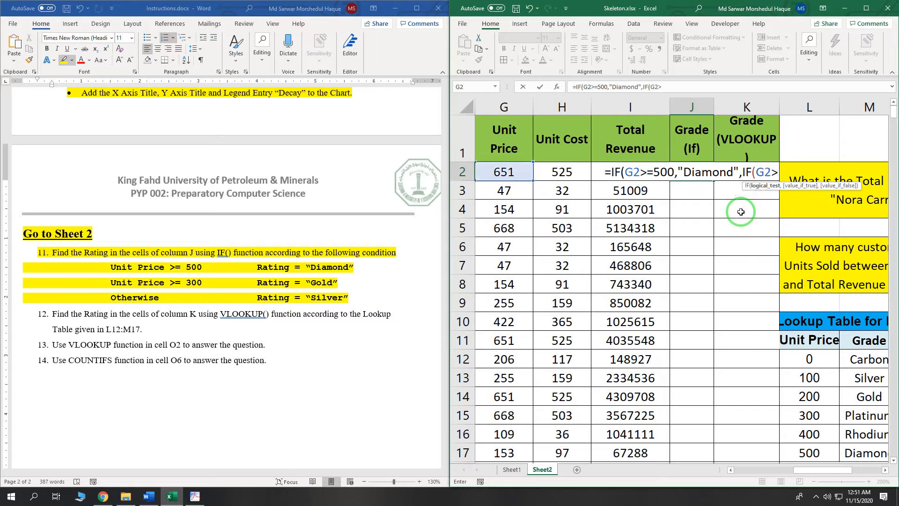
type("=300")
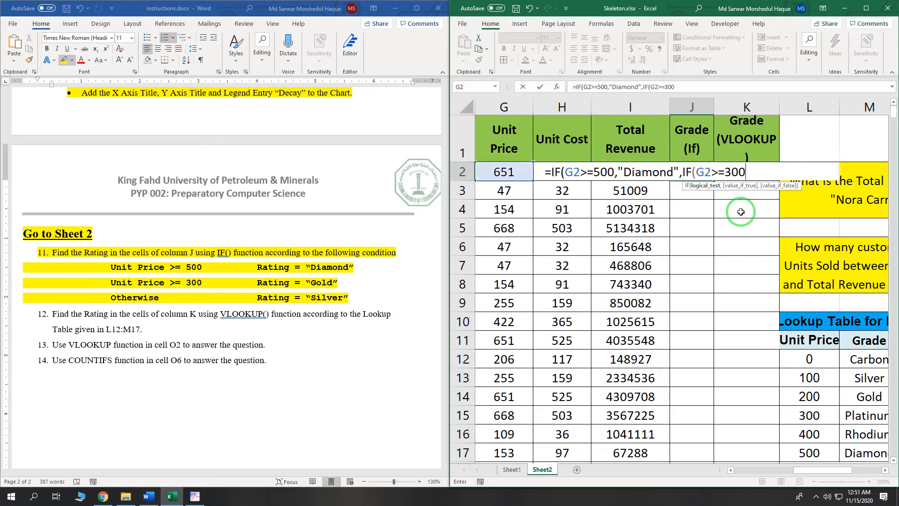
type(",")
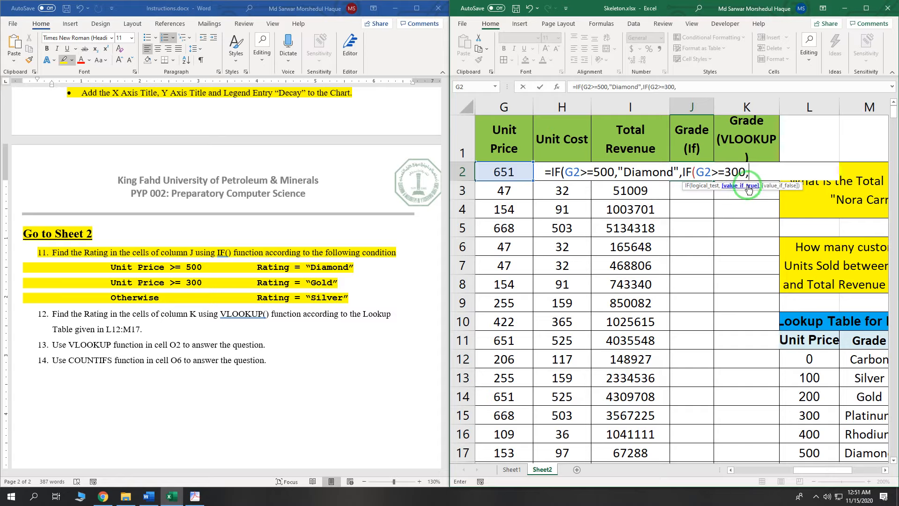
type("\"")
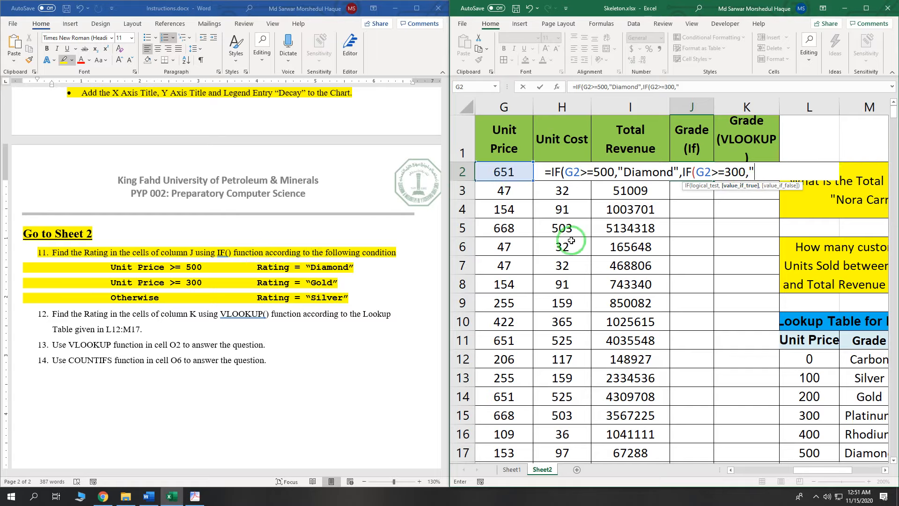
type("Gold\",\"Silver")
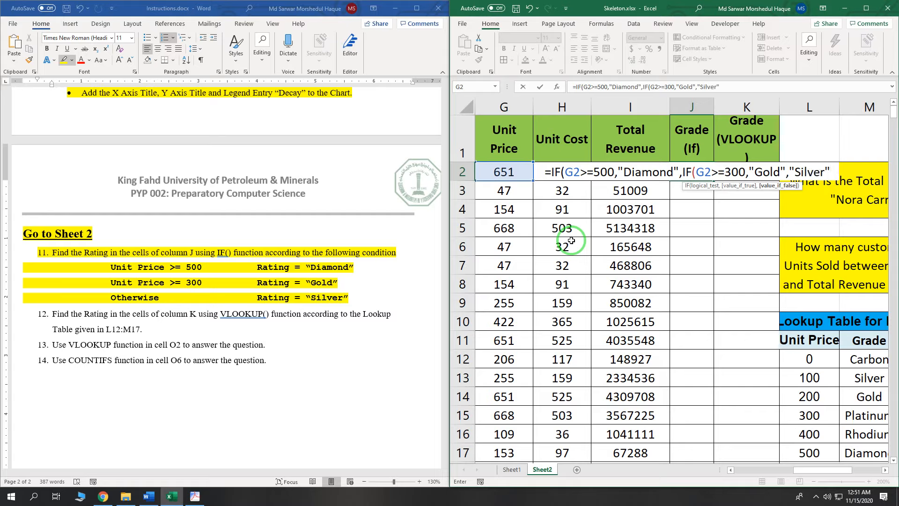
type("))")
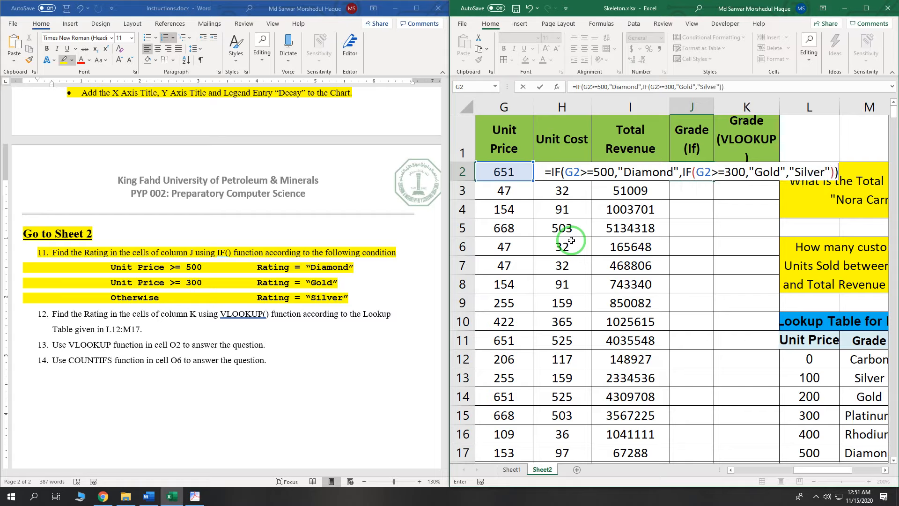
key("Return")
Fit column J's width to its contents and fill the J2 formula down the Grade (If) column.
double_click(713, 106)
left_click(707, 172)
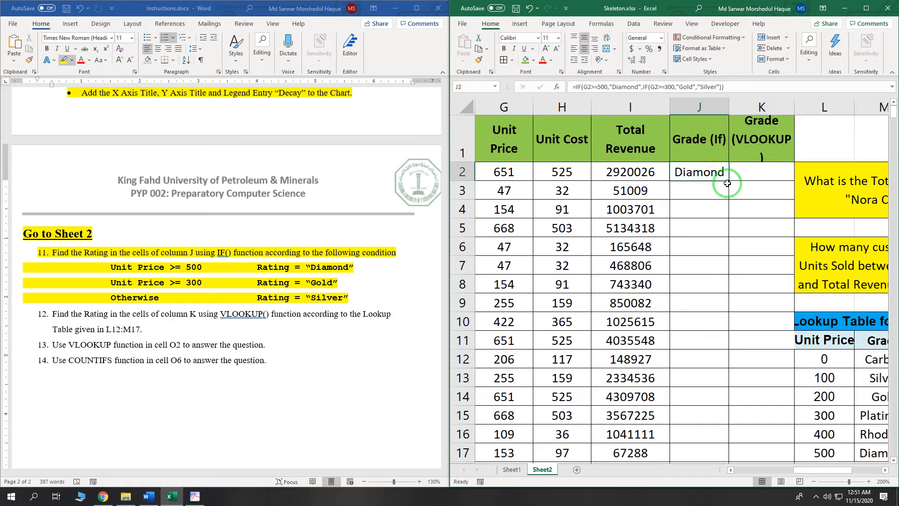
double_click(728, 181)
left_click_drag(893, 120, 841, 140)
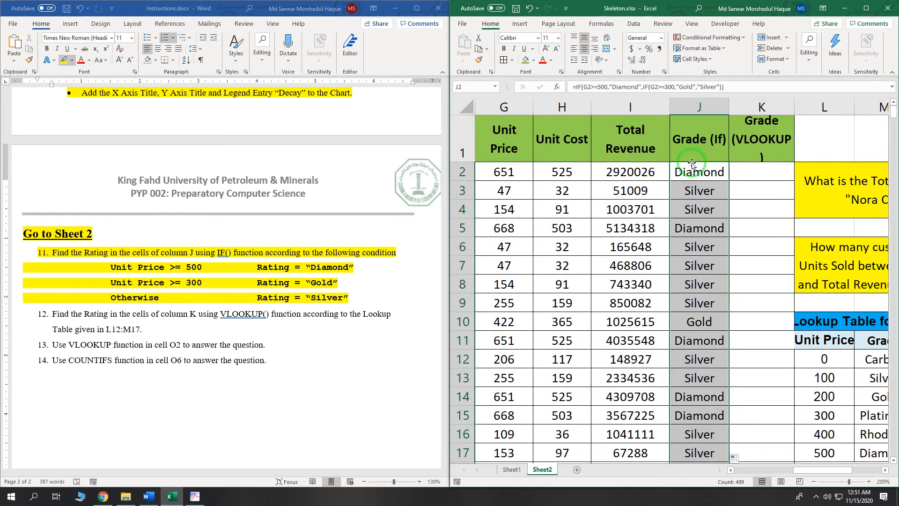
Highlight instruction 12, on finding column K's rating with VLOOKUP, in the Word document.
left_click(754, 172)
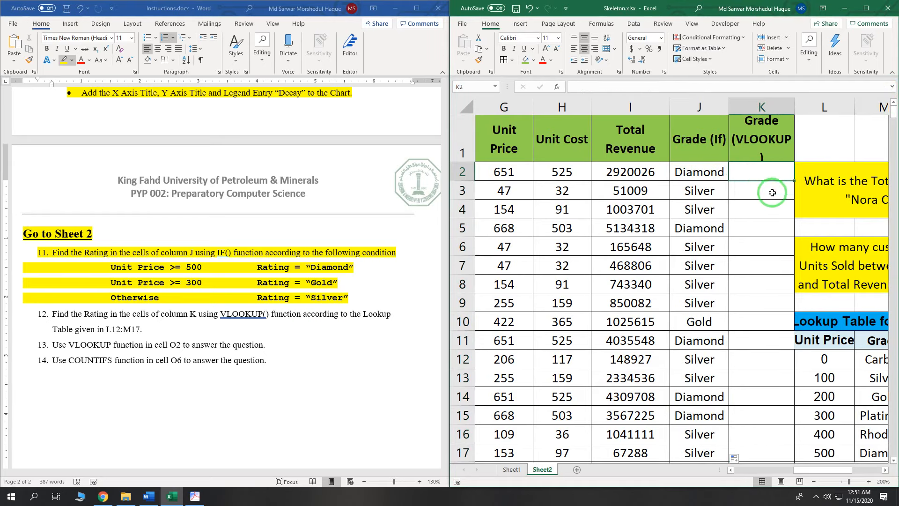
left_click(885, 469)
left_click(885, 470)
mouse_move(145, 330)
left_mouse_down()
mouse_move(94, 299)
mouse_move(52, 313)
left_mouse_up()
mouse_move(260, 321)
left_mouse_down()
mouse_move(322, 318)
mouse_move(121, 335)
left_mouse_up()
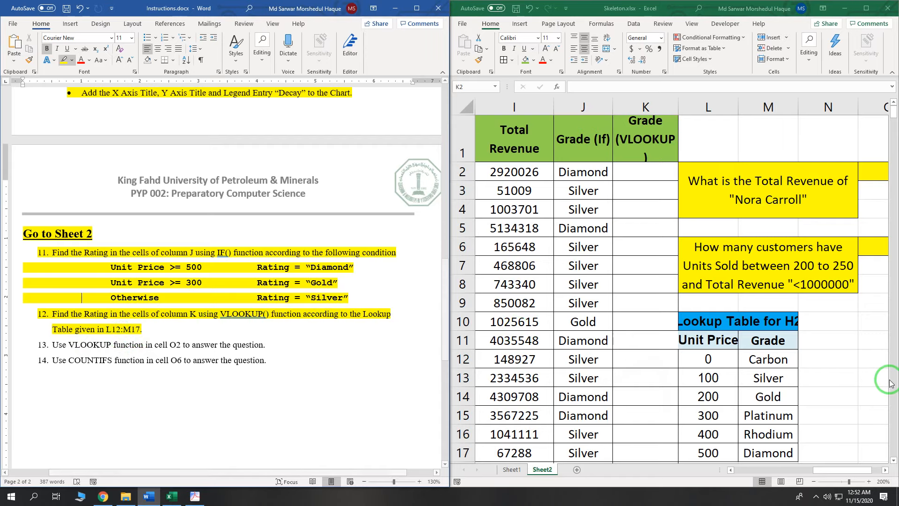
Begin a VLOOKUP formula in cell K2 with G2 as the lookup value.
left_click(759, 362)
scroll(759, 328, "down", 2)
left_click_drag(691, 276, 768, 380)
scroll(767, 380, "up", 2)
left_click(645, 171)
type("=VLOOKUP(")
left_click(556, 88)
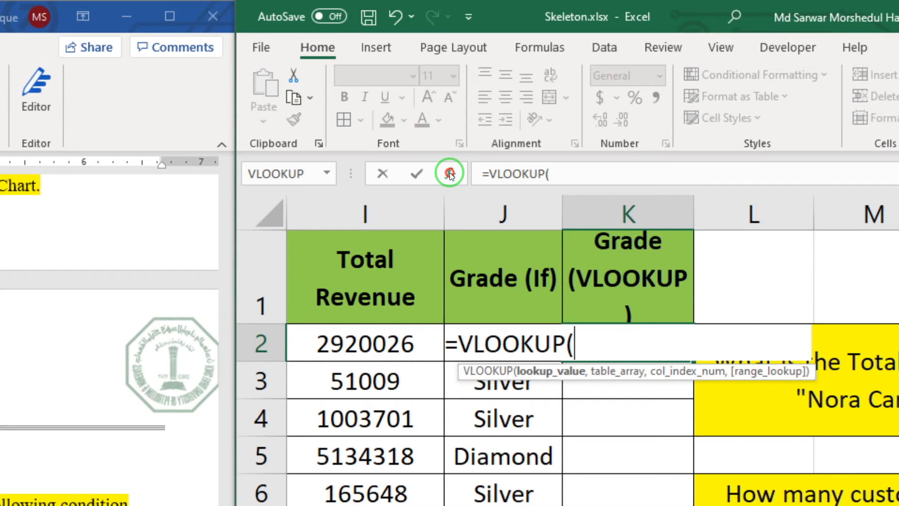
left_click(557, 88)
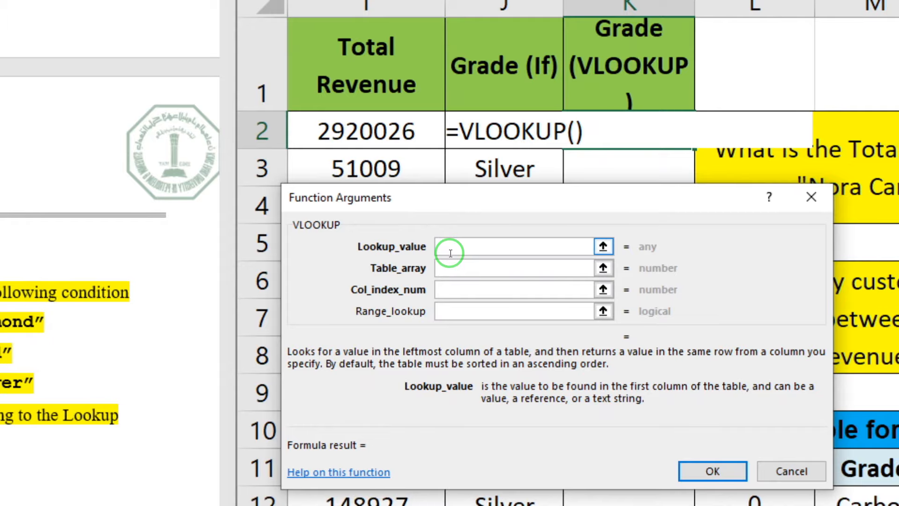
type("G")
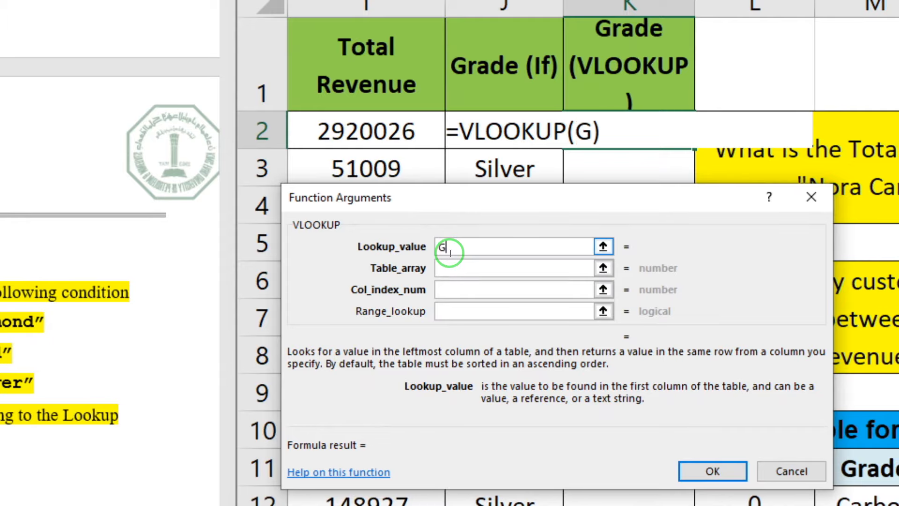
type("2")
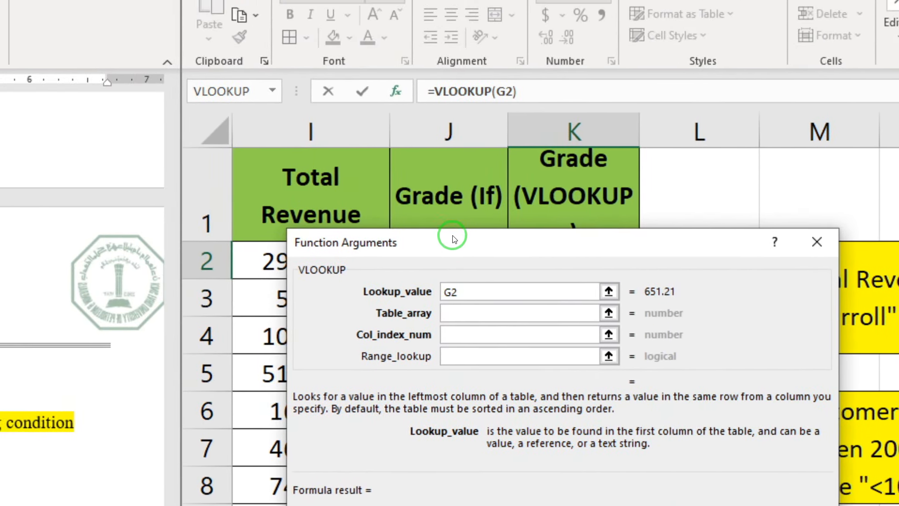
left_click_drag(349, 226, 358, 255)
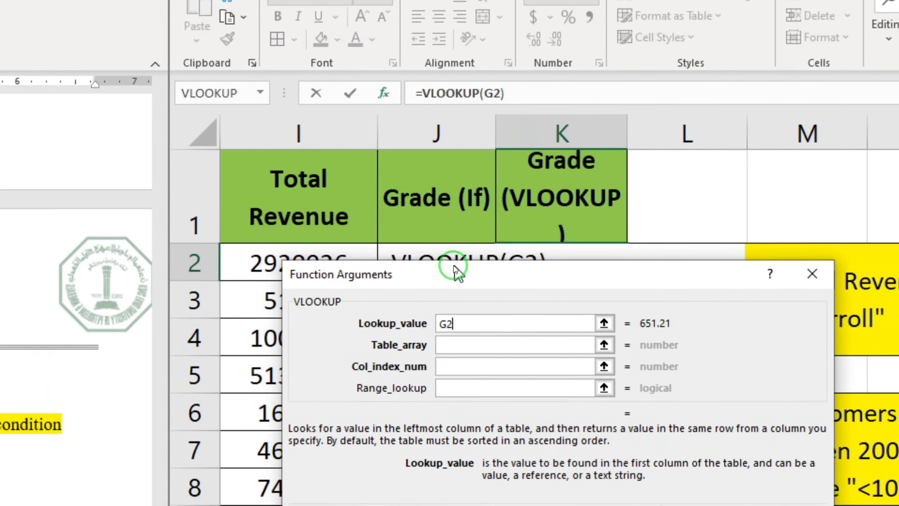
Set the K2 VLOOKUP's table array to the lookup table $L$12:$M$17 and its column index number to 2.
left_click(353, 329)
left_click_drag(532, 249, 638, 428)
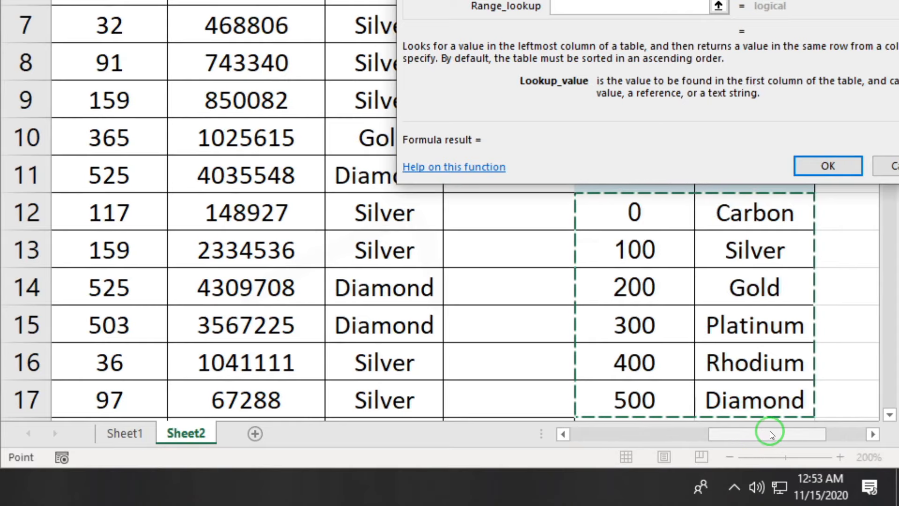
left_click_drag(769, 431, 836, 430)
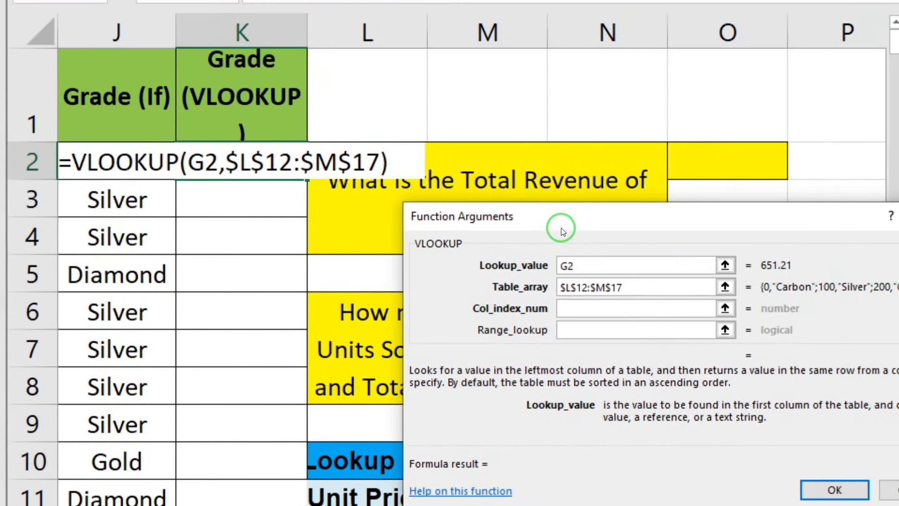
left_click_drag(737, 79, 694, 76)
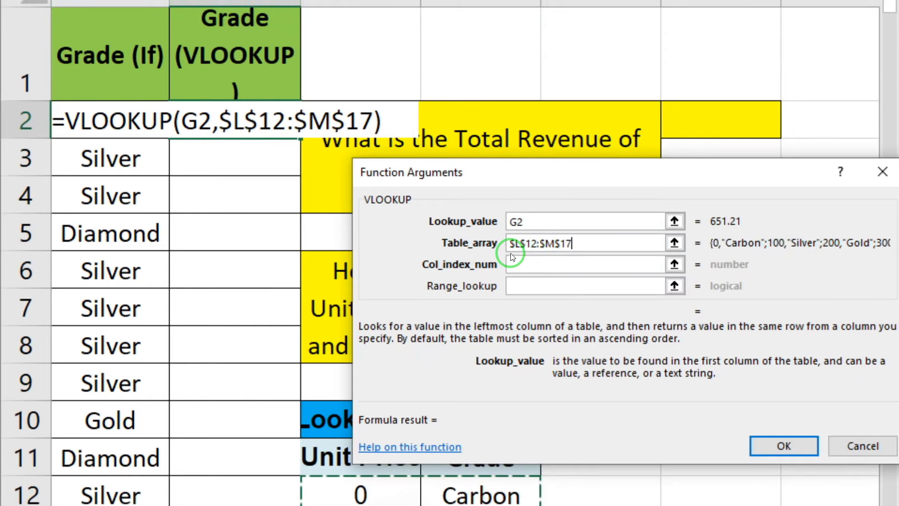
left_click(513, 262)
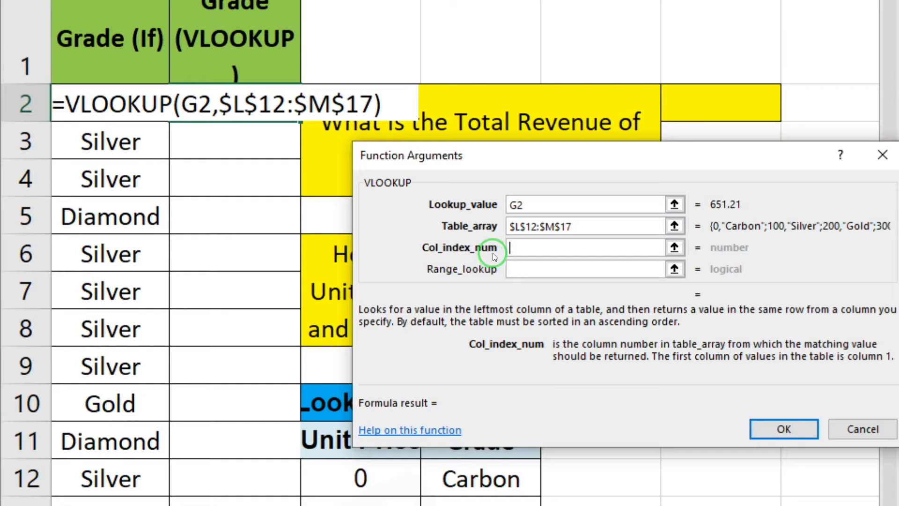
type("2")
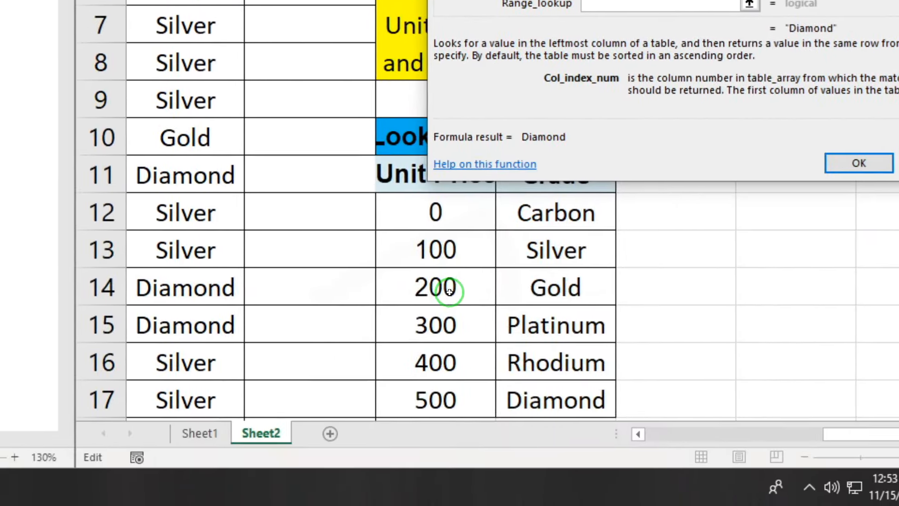
key("ctrl+2")
left_click_drag(450, 173, 485, 196)
mouse_move(444, 290)
left_mouse_down()
mouse_move(482, 281)
mouse_move(477, 295)
left_mouse_up()
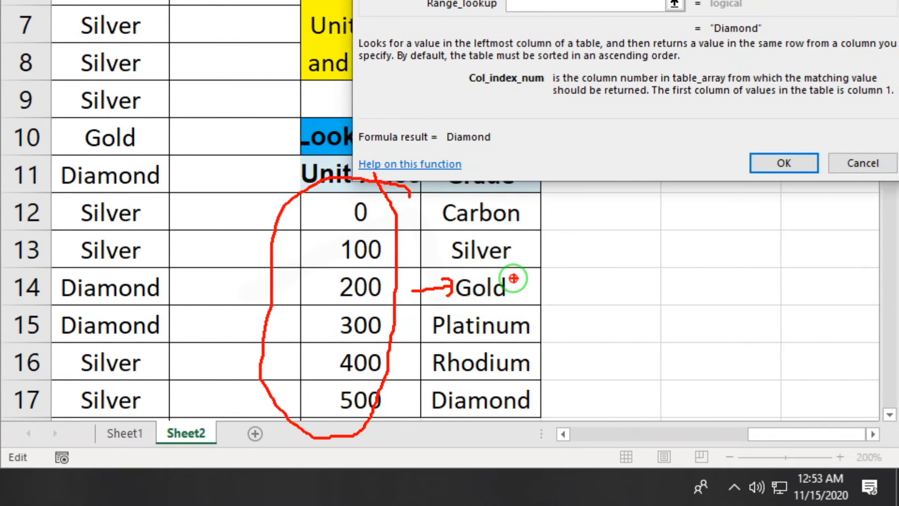
left_click_drag(627, 278, 585, 272)
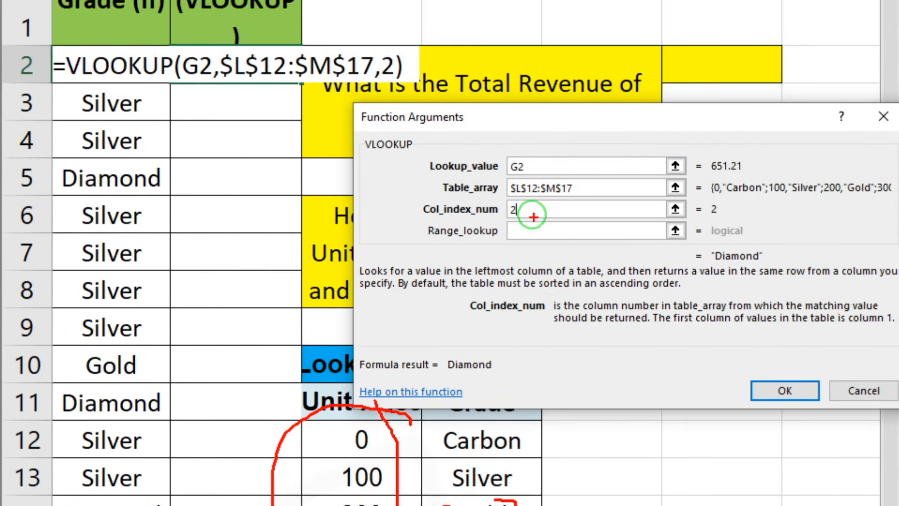
mouse_move(505, 193)
left_mouse_down()
mouse_move(496, 242)
mouse_move(553, 209)
mouse_move(488, 199)
left_mouse_up()
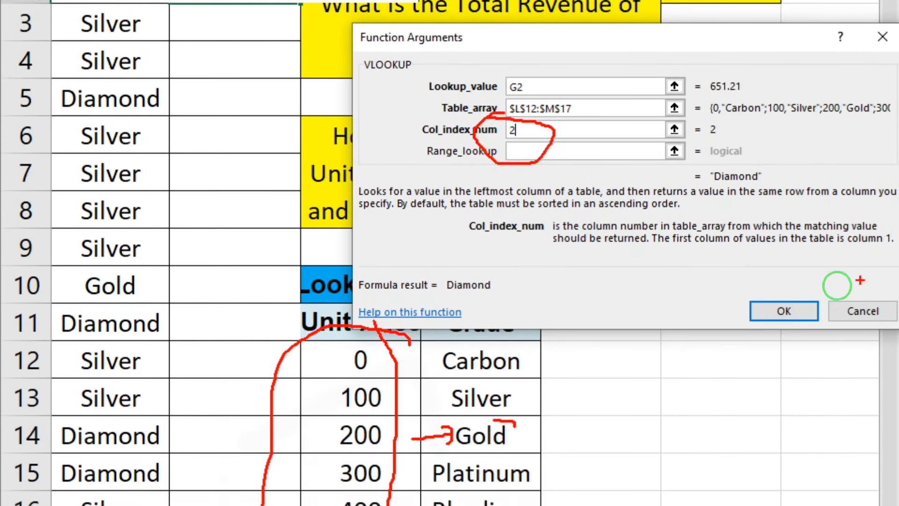
Complete the K2 VLOOKUP with range lookup TRUE and fill it down the Grade (VLOOKUP) column.
left_click(593, 152)
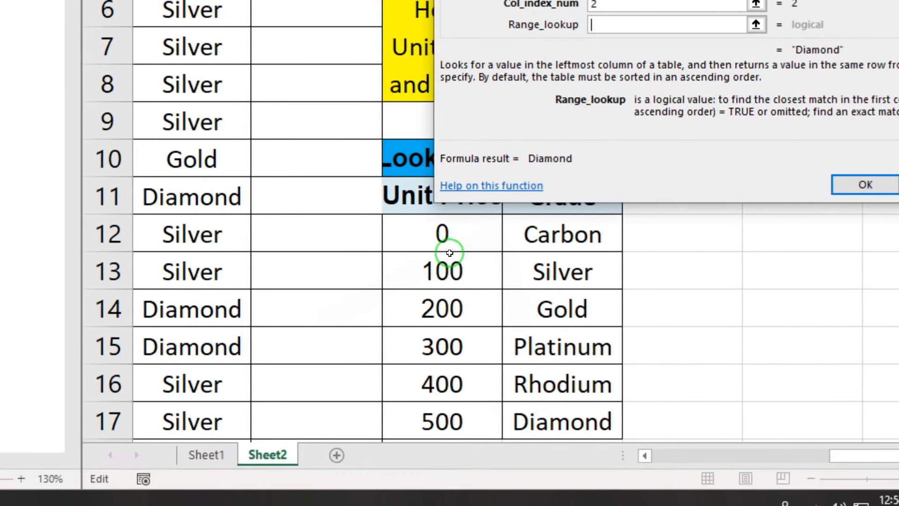
type("TRUE")
left_click(865, 184)
double_click(300, 314)
mouse_move(890, 174)
left_mouse_down()
mouse_move(853, 281)
mouse_move(897, 169)
left_mouse_up()
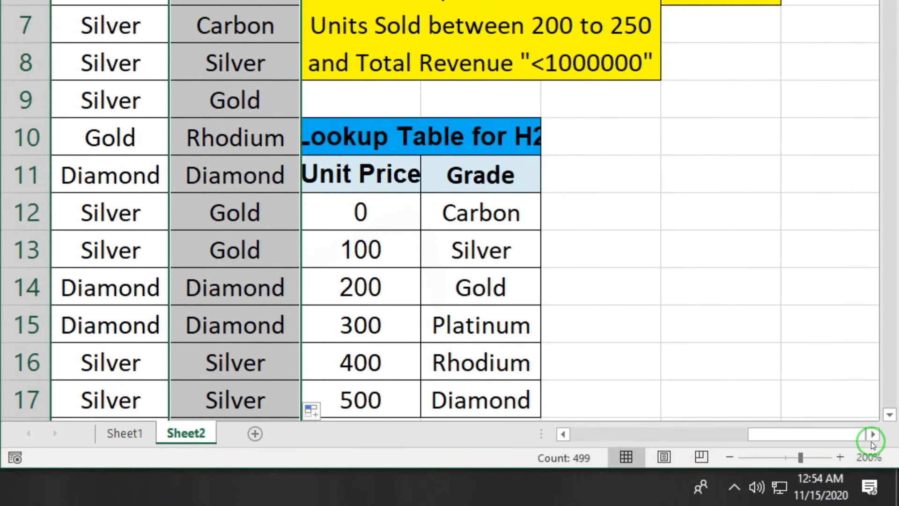
Begin a VLOOKUP formula in cell O2 with the customer name from the Total Revenue question as the lookup value.
left_click(872, 432)
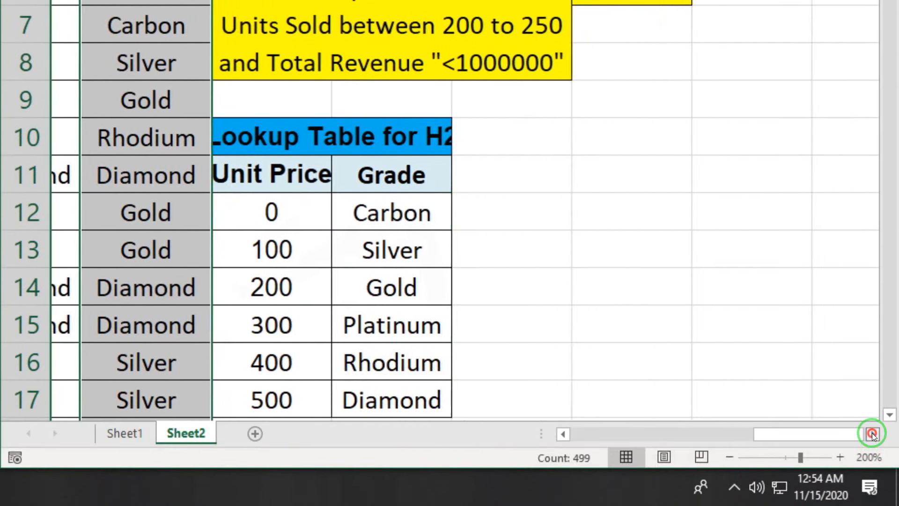
left_click(872, 433)
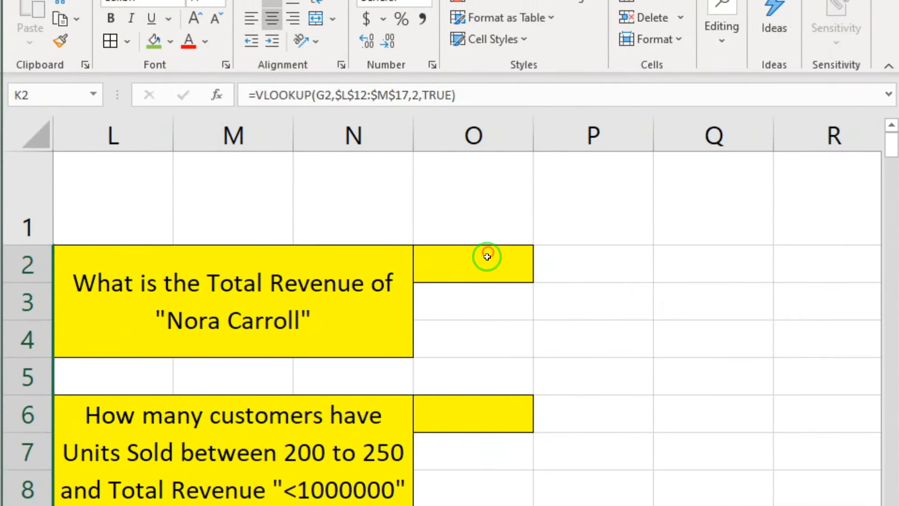
left_click(476, 253)
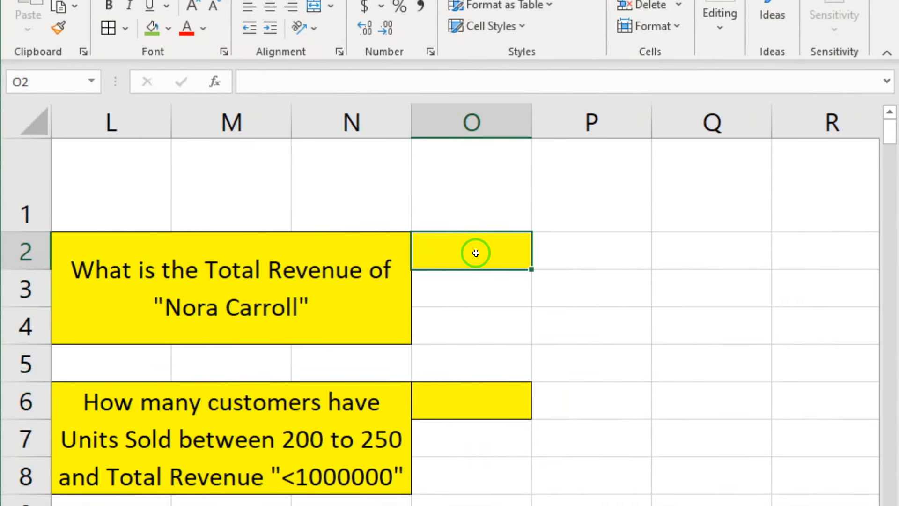
type("=")
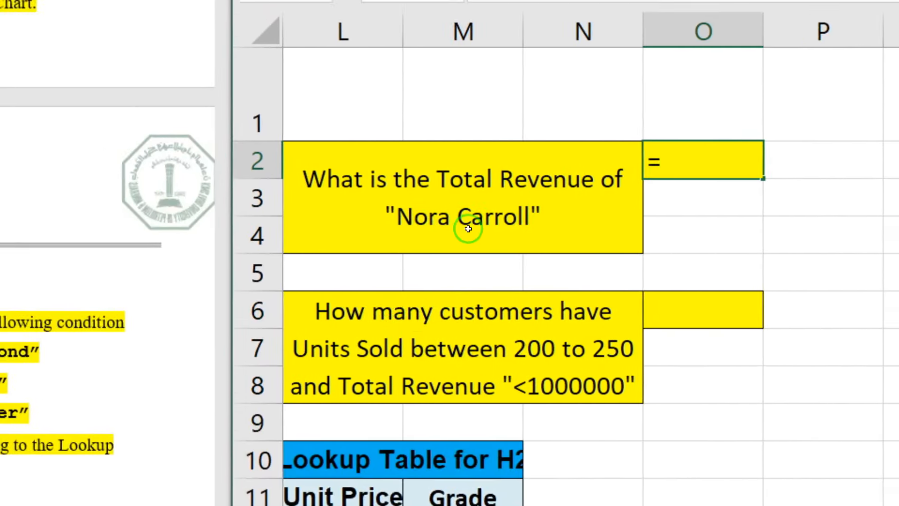
left_click(255, 487)
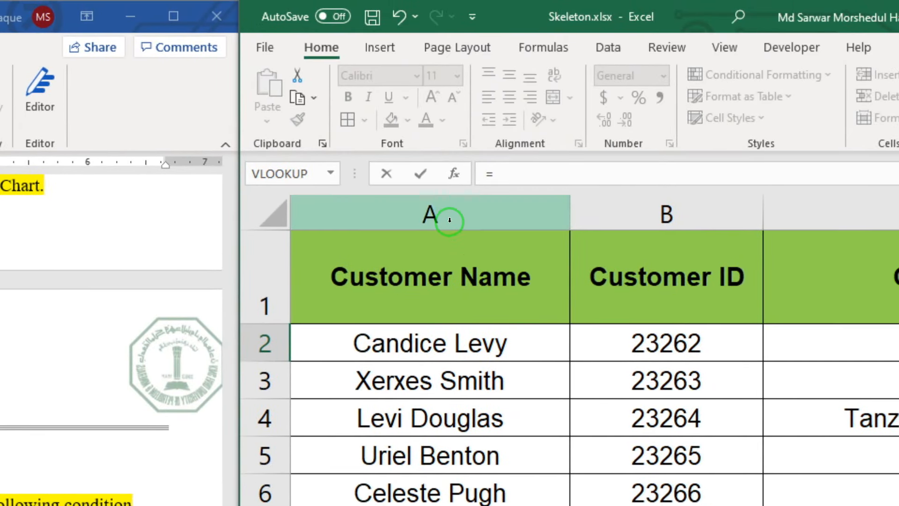
left_click_drag(455, 215, 895, 217)
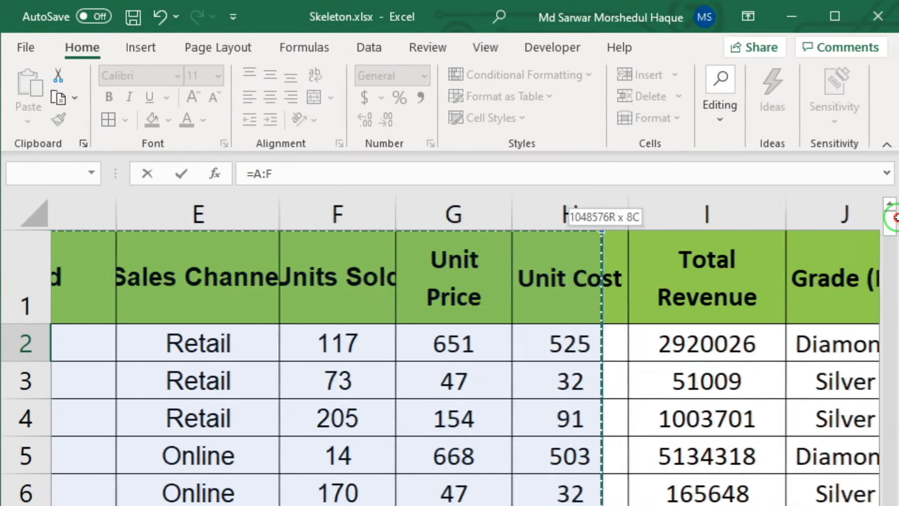
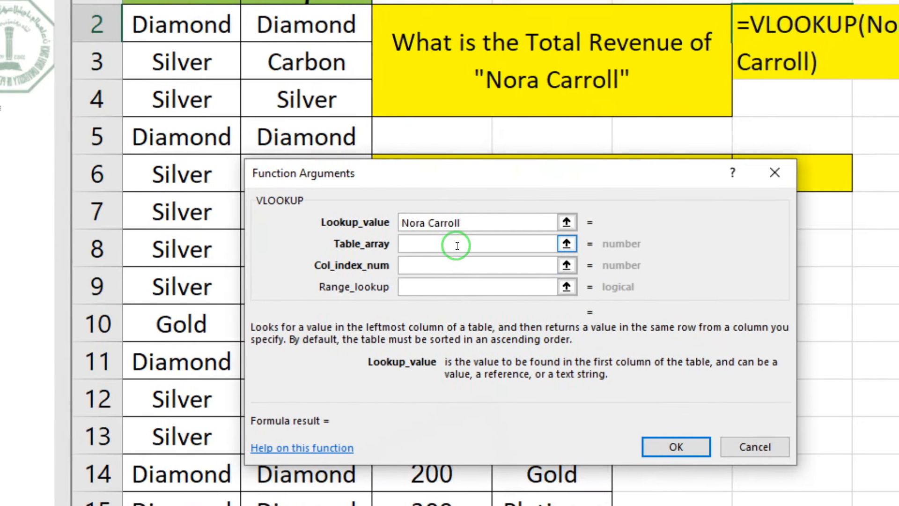
left_click(469, 272)
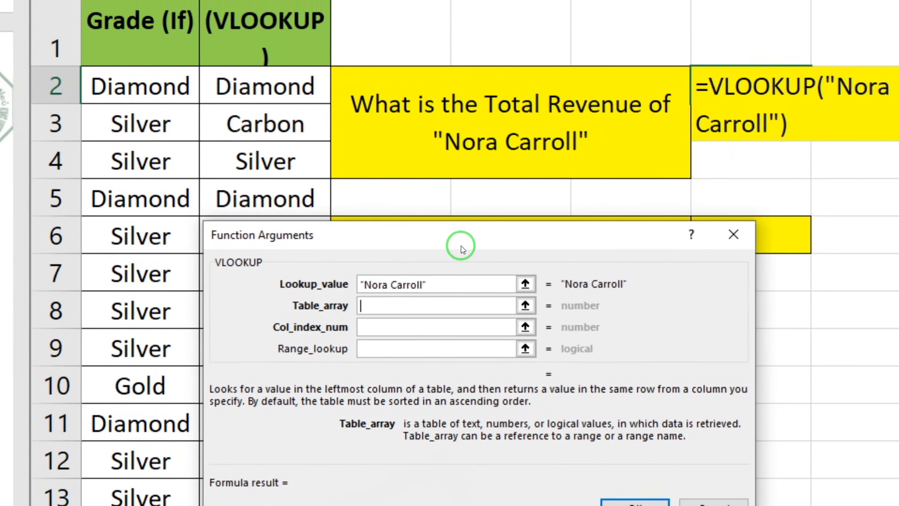
Set the O2 VLOOKUP's table array to the customer data range A1:K500.
left_click_drag(524, 193, 502, 220)
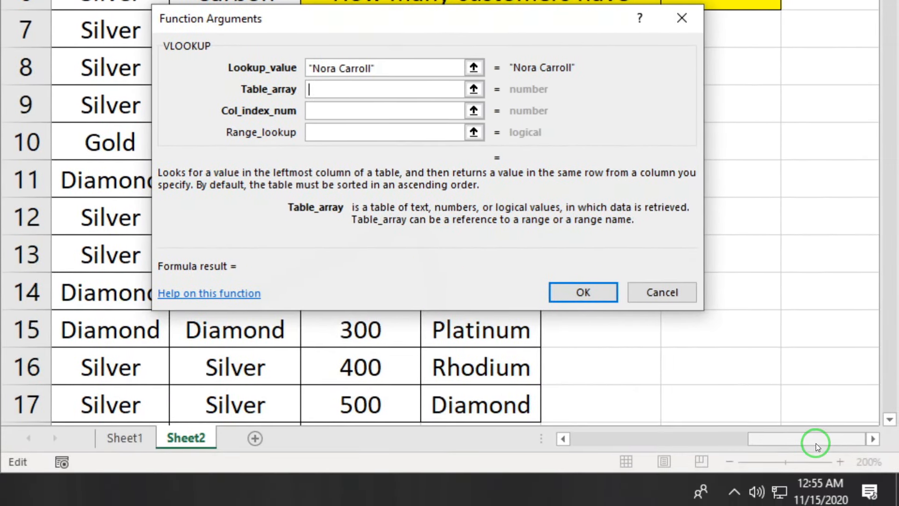
left_click_drag(816, 438, 531, 437)
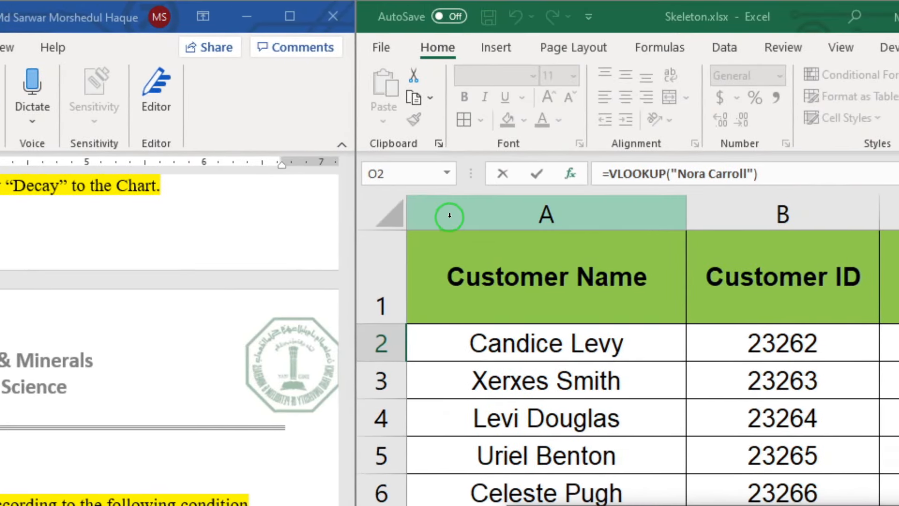
left_click_drag(450, 210, 722, 192)
left_click_drag(689, 442, 747, 442)
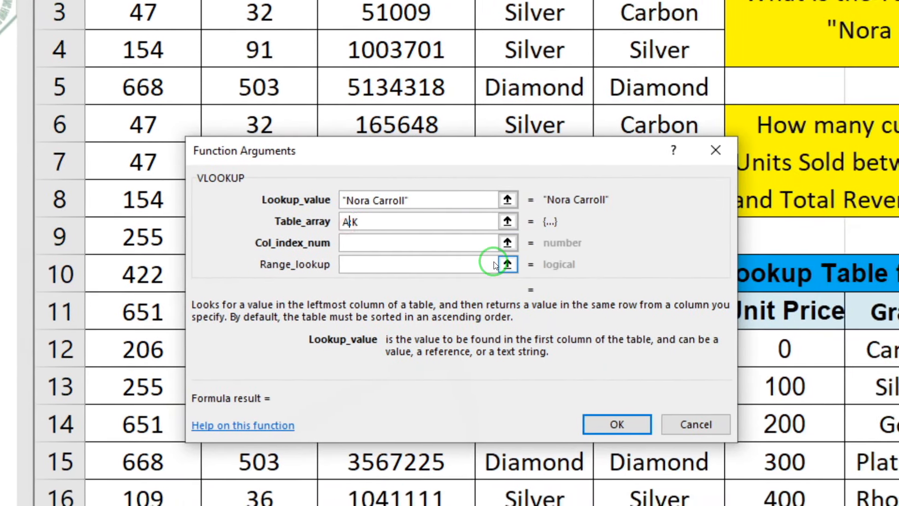
type("1")
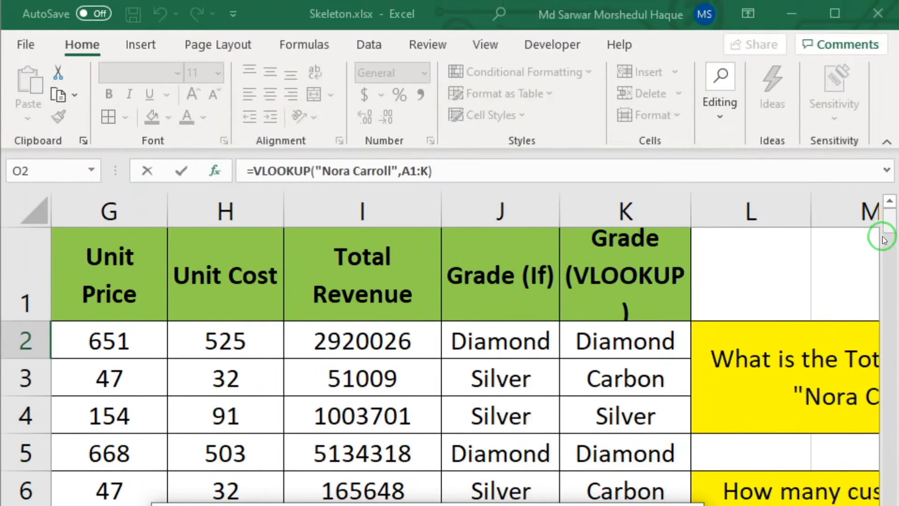
left_click_drag(884, 239, 889, 505)
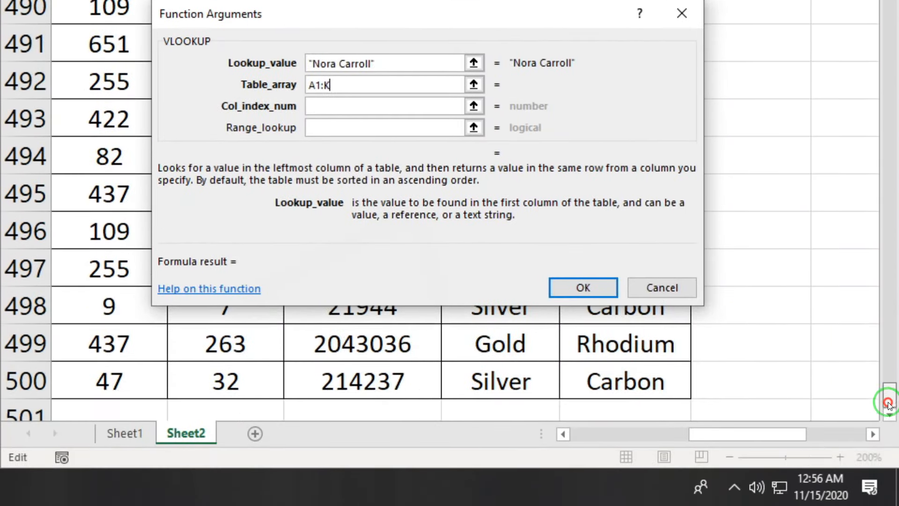
mouse_move(889, 404)
left_mouse_down()
mouse_move(890, 422)
mouse_move(890, 0)
left_mouse_up()
type("500")
Set the O2 VLOOKUP's column index number to 9 for the Total Revenue column.
left_click_drag(747, 434, 636, 434)
left_click_drag(376, 64, 308, 64)
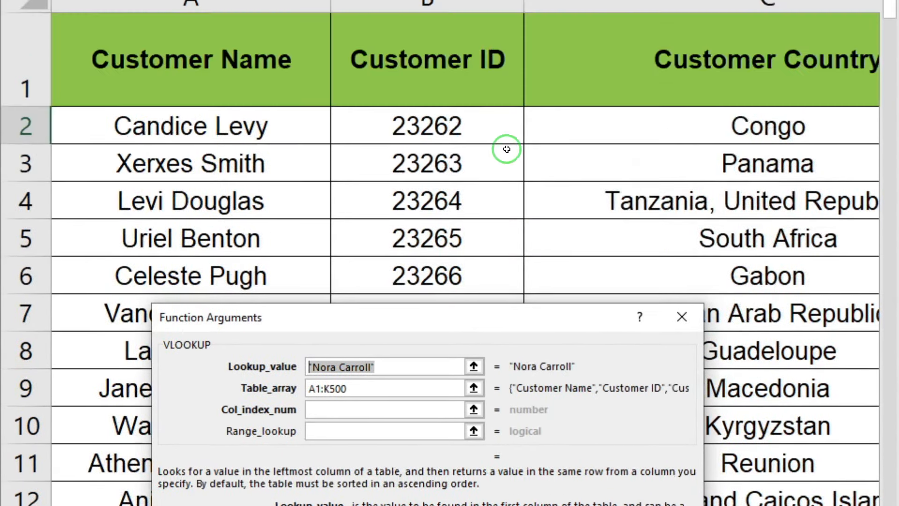
left_click_drag(668, 436, 740, 435)
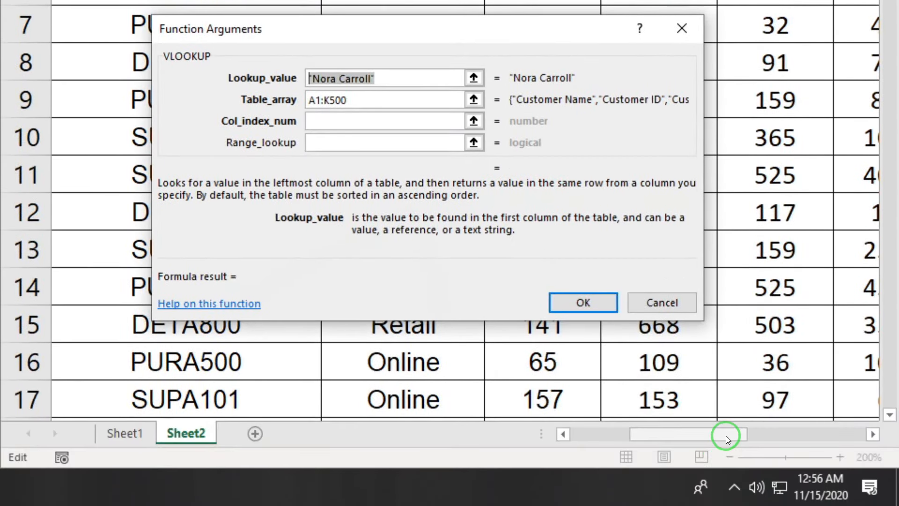
left_click_drag(726, 435, 786, 431)
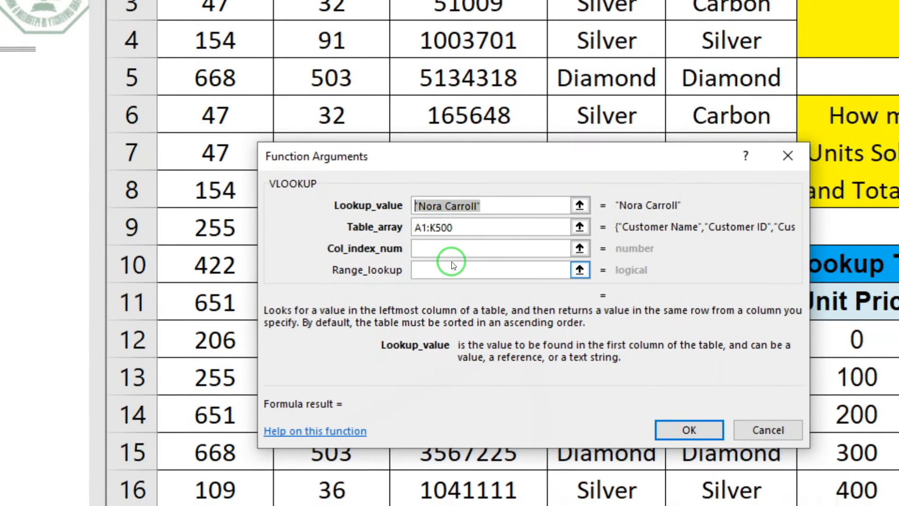
left_click(351, 456)
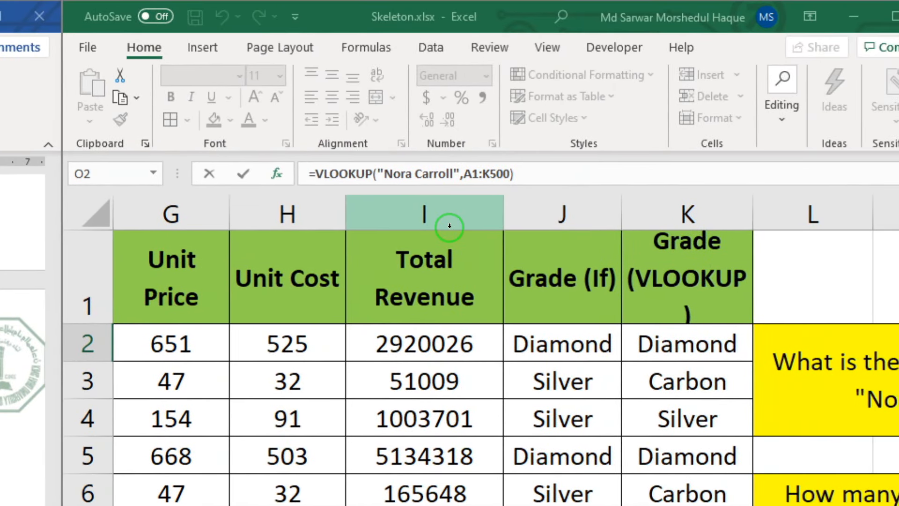
type("9")
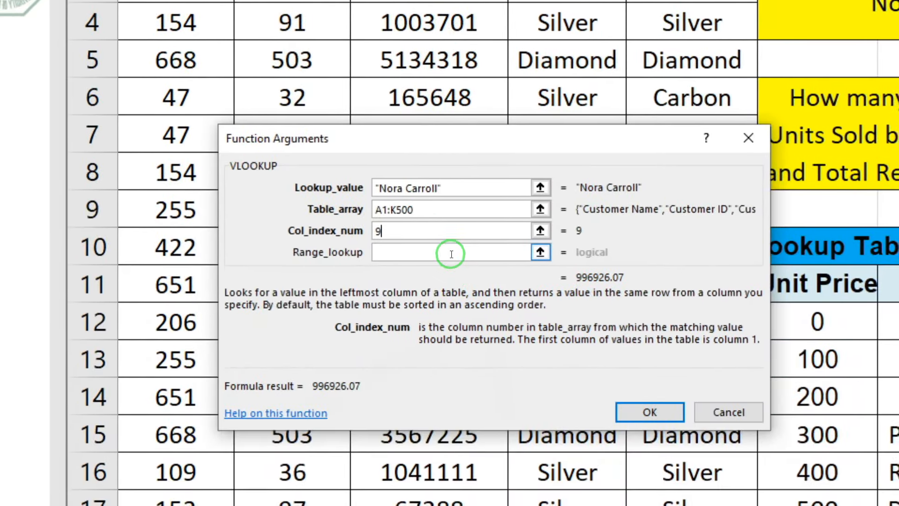
left_click(451, 254)
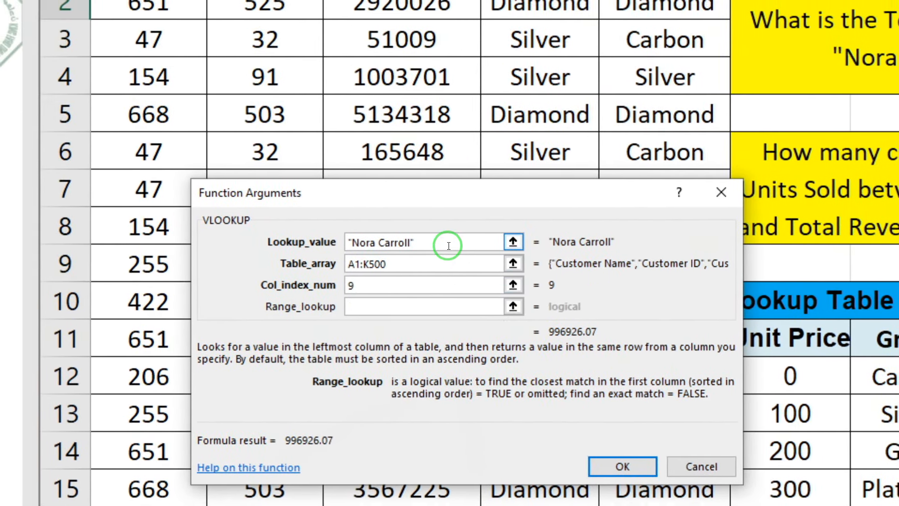
left_click_drag(505, 240, 379, 252)
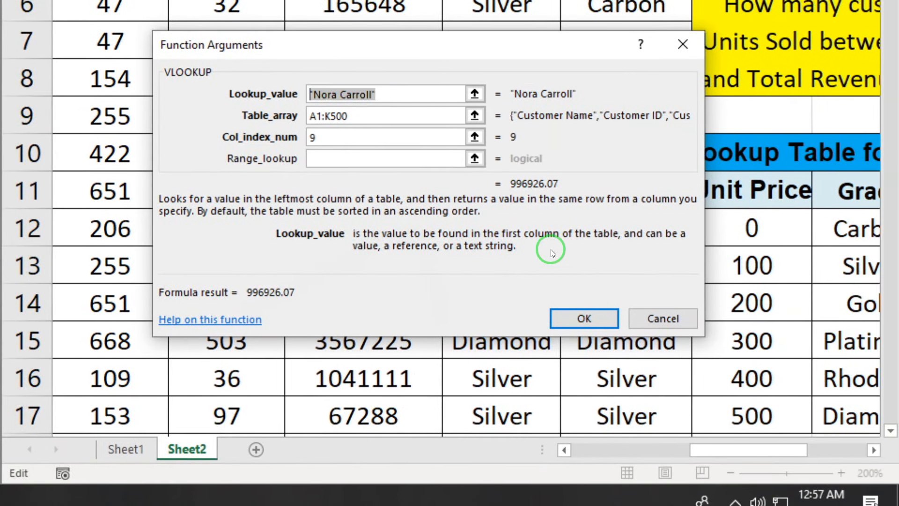
Set the O2 VLOOKUP's range lookup to FALSE for an exact match and complete the formula.
left_click(623, 255)
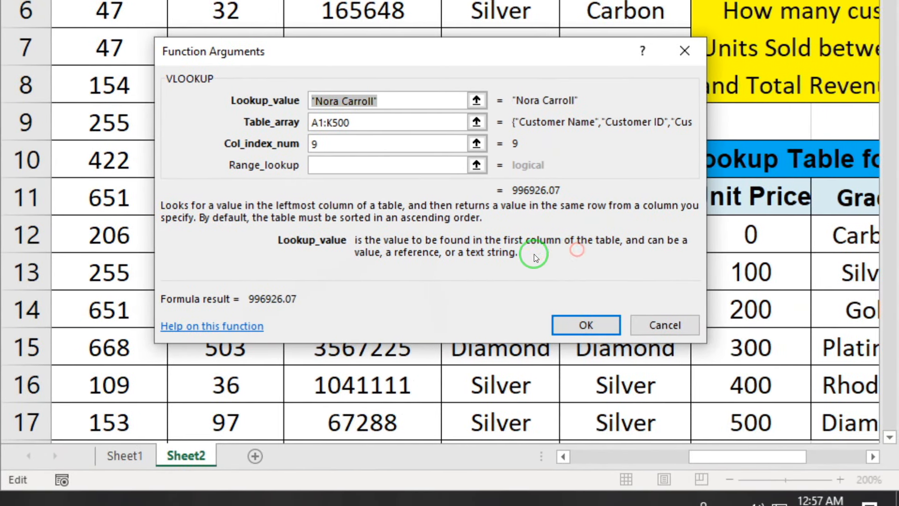
left_click(456, 177)
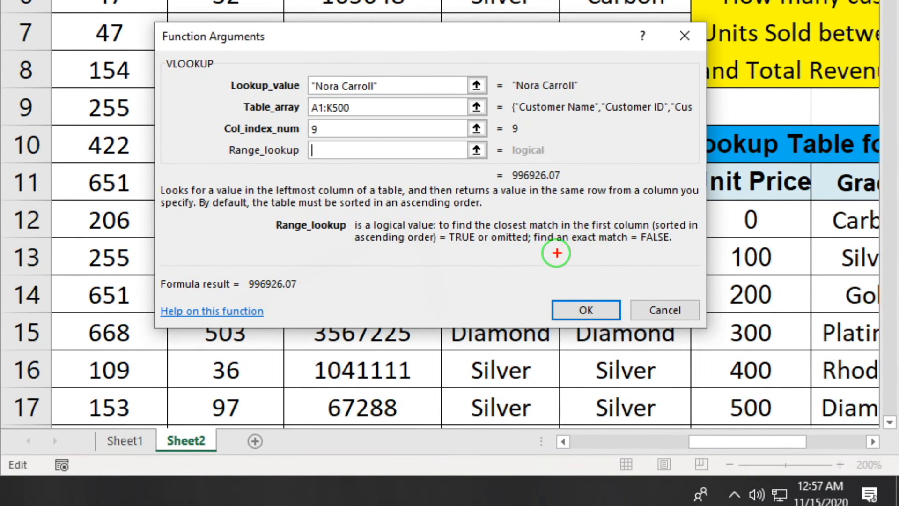
left_click_drag(557, 260, 658, 253)
type("FALSE")
left_click(585, 315)
Begin a COUNTIFS formula in cell O6 and open its function arguments.
left_click(598, 257)
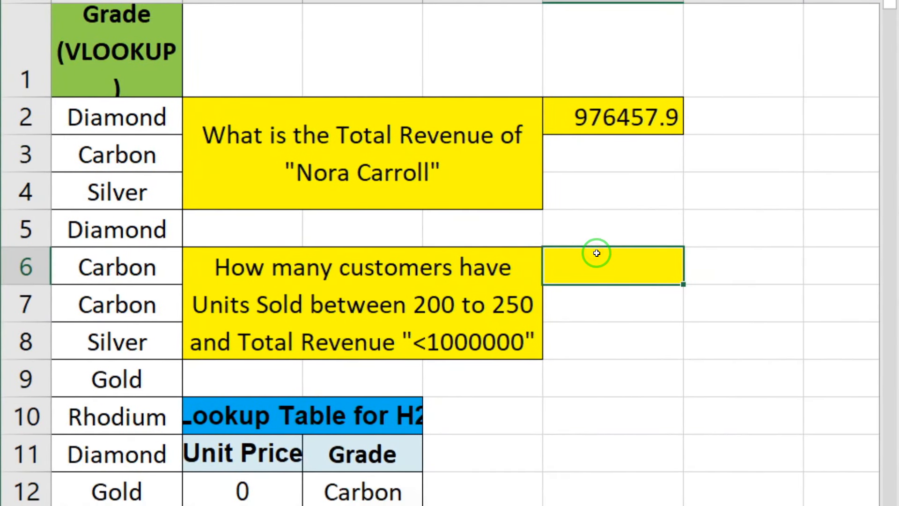
type("=cou")
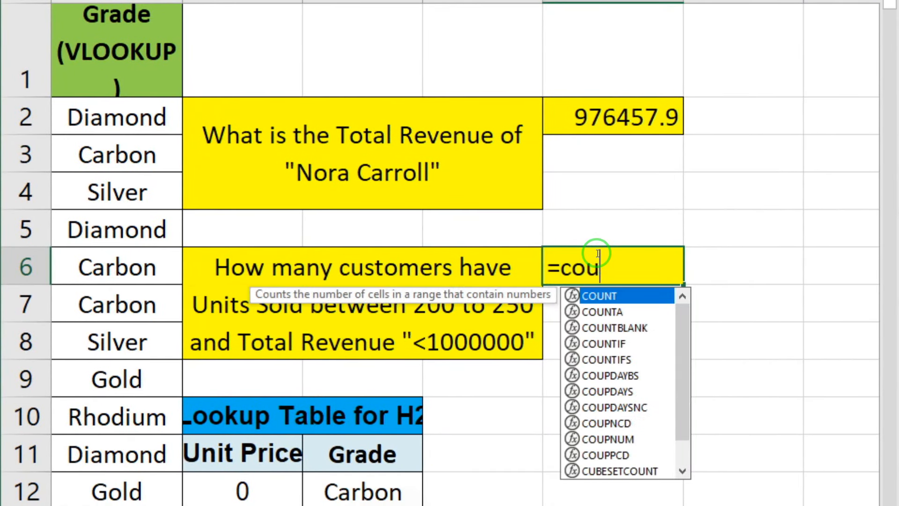
type("n")
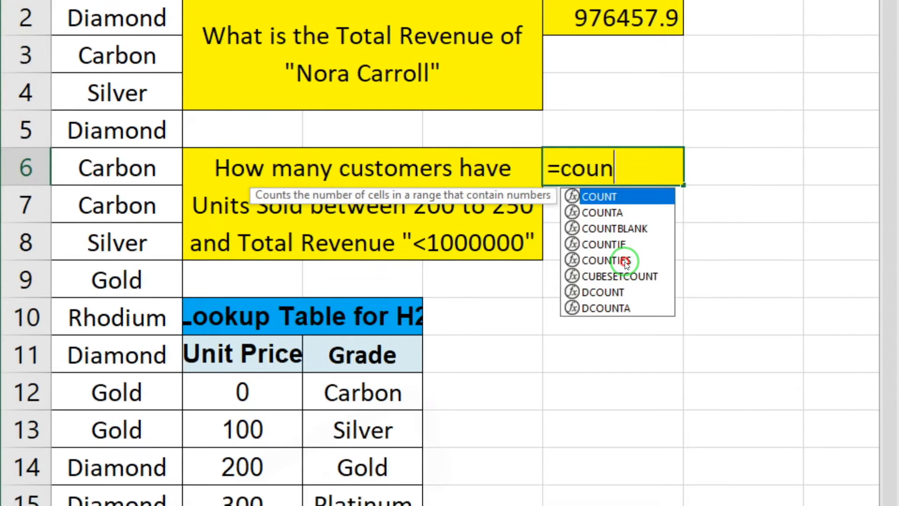
left_click(626, 263)
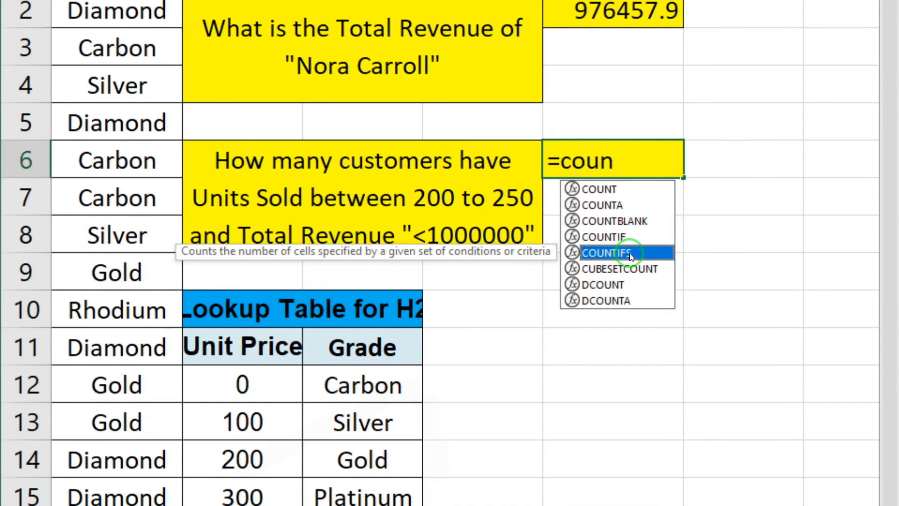
double_click(630, 252)
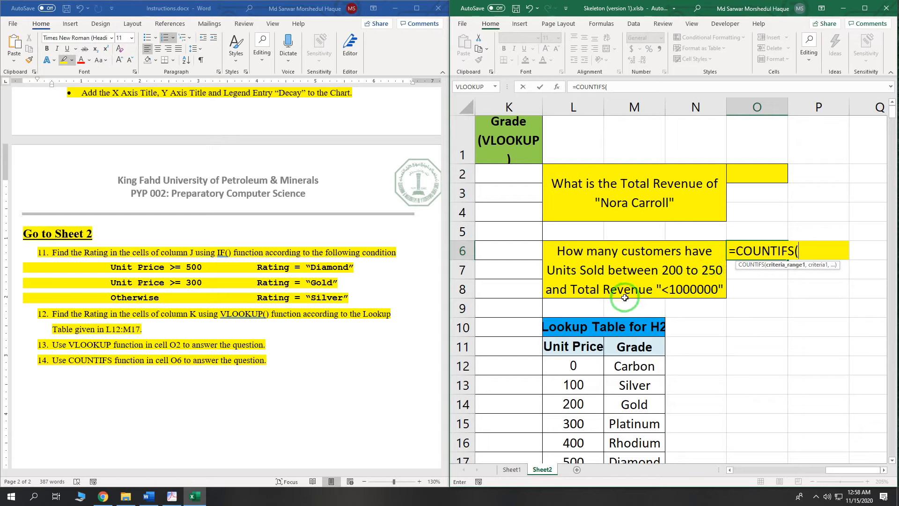
scroll(718, 325, "left", 5)
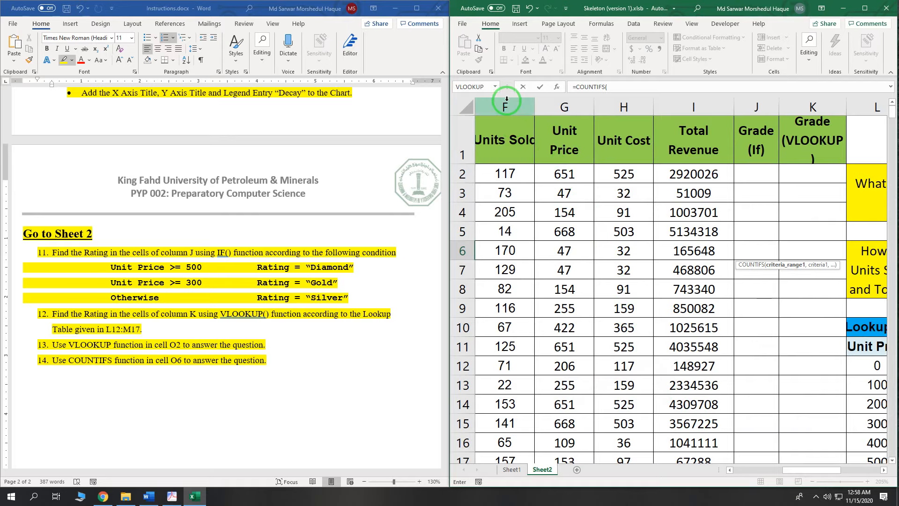
left_click(558, 87)
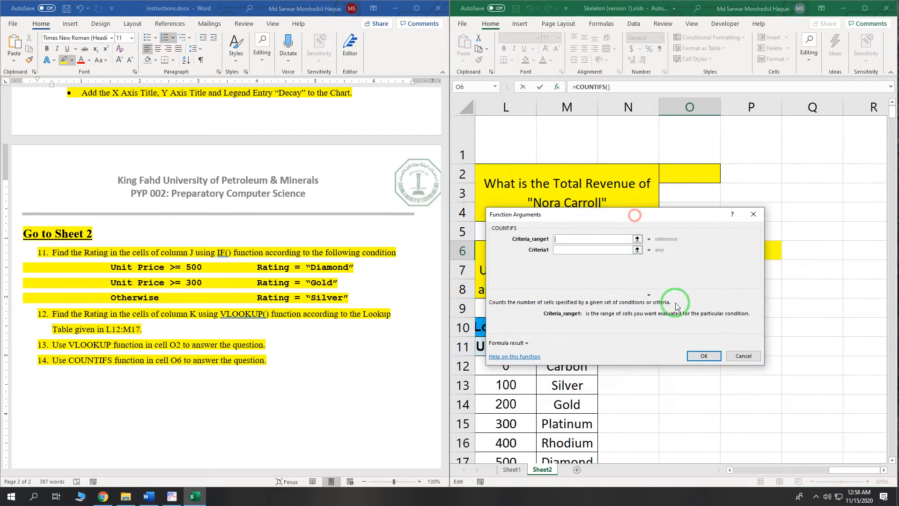
Set the first COUNTIFS condition to the Units Sold range F1:F500 with the criterion >200.
left_click_drag(840, 473, 796, 474)
type("F1:F500")
key("Tab")
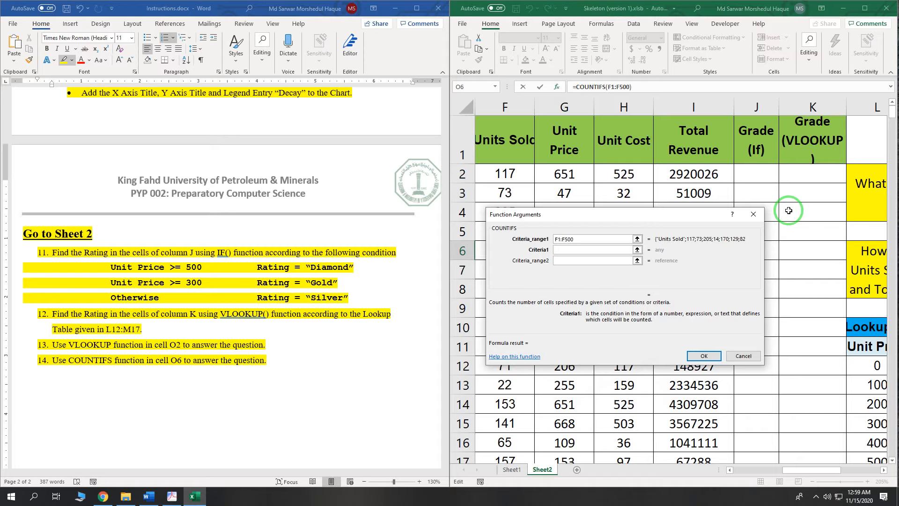
type(">200")
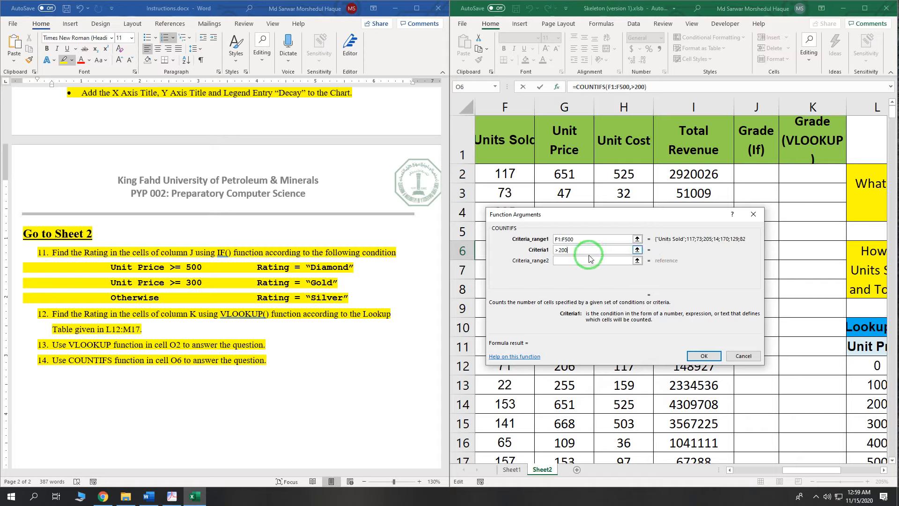
Set the second COUNTIFS condition to the Units Sold range F1:F500 with the criterion "<250".
left_click(589, 260)
type("F1:")
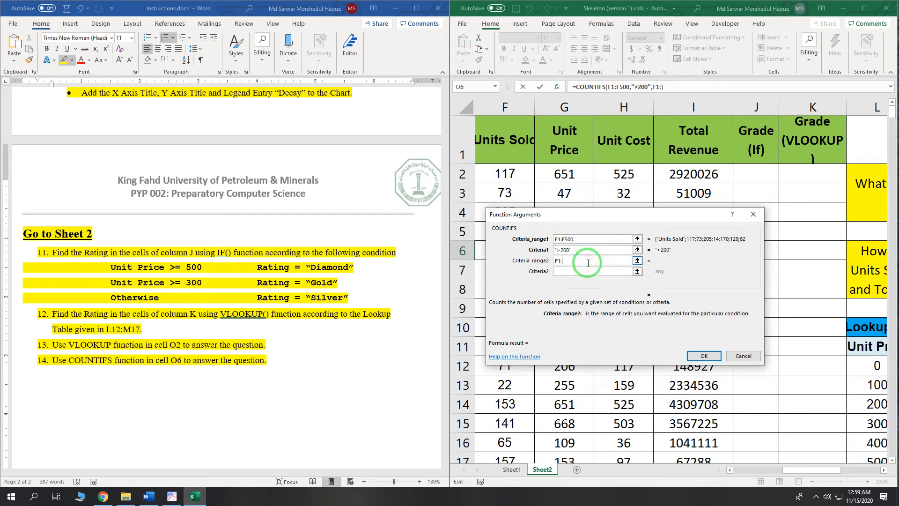
type("F500")
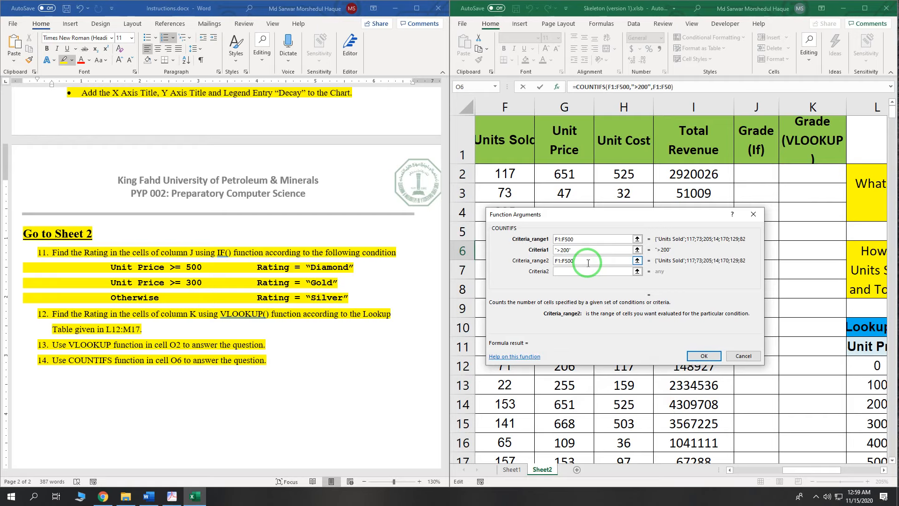
left_click_drag(826, 469, 867, 470)
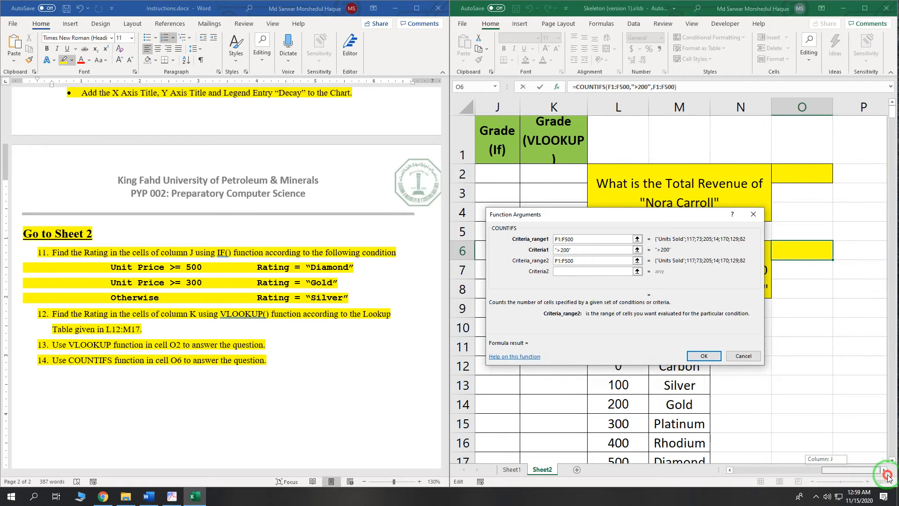
left_click_drag(670, 214, 732, 313)
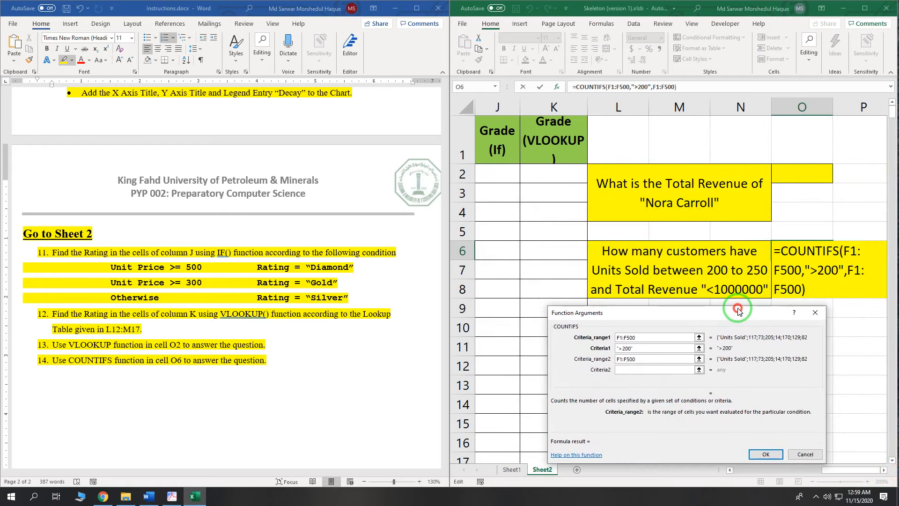
left_click(654, 370)
type("\"<250\"")
Set the third COUNTIFS criteria range to the Total Revenue cells I1:I500.
left_click(654, 381)
left_click_drag(851, 470, 822, 470)
left_click(634, 107)
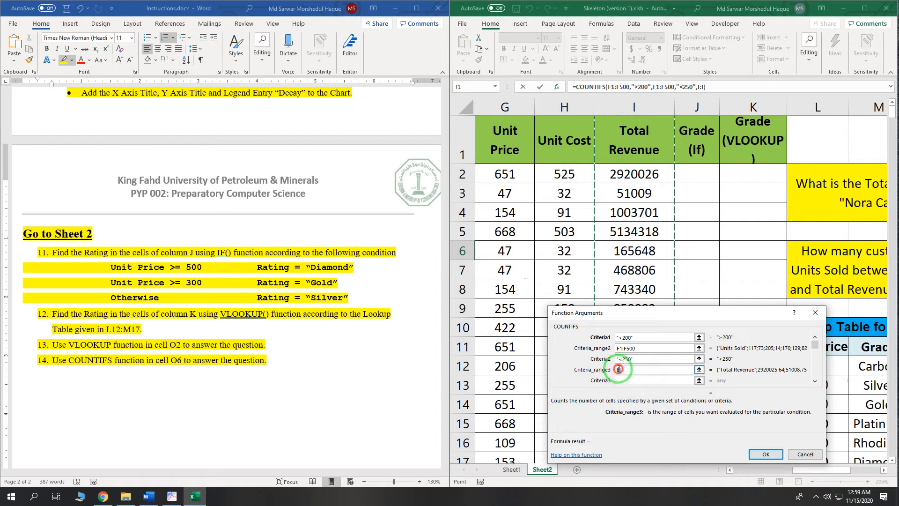
left_click(619, 369)
type("1:I")
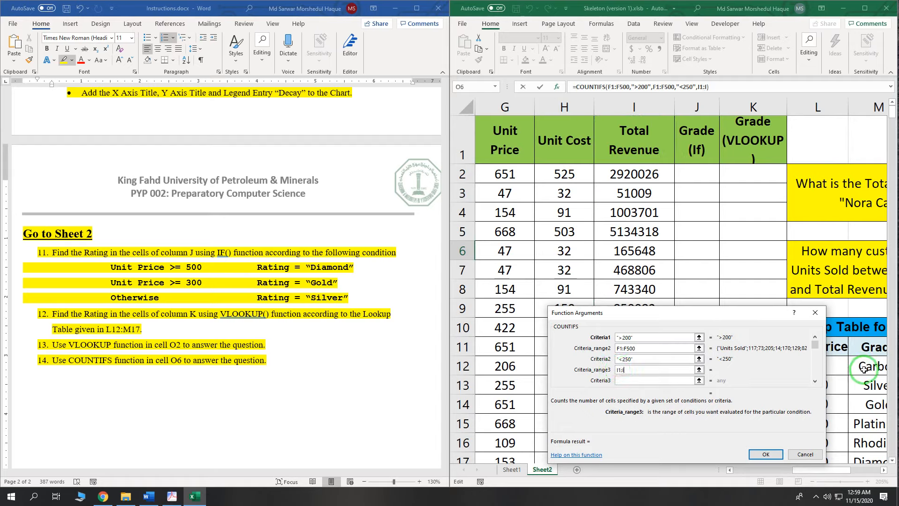
type("500")
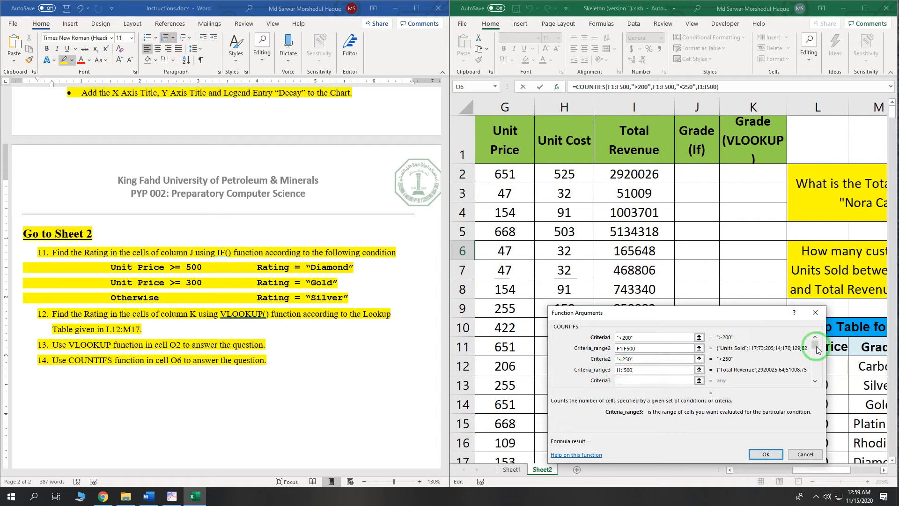
Set the third COUNTIFS criterion to <1000000 and complete the formula in O6.
left_click(649, 380)
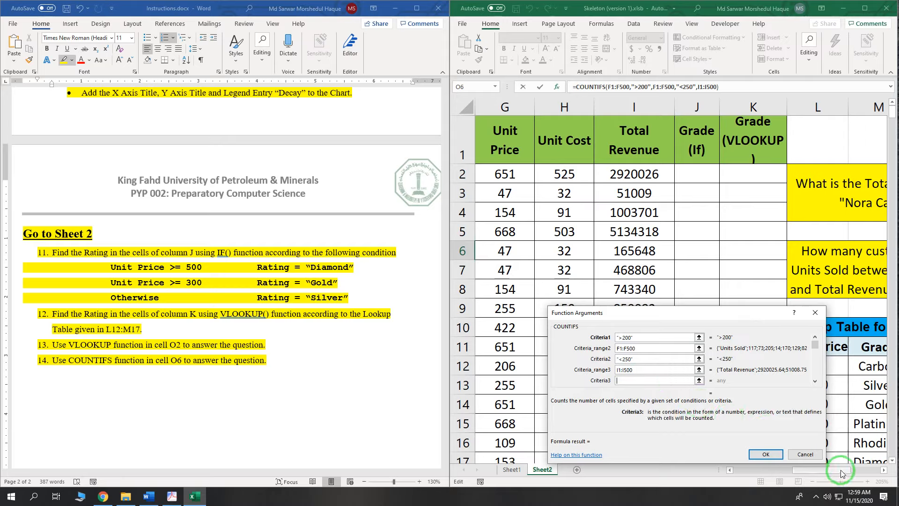
left_click_drag(842, 473, 864, 472)
type("<1000000")
left_click(765, 453)
scroll(679, 281, "right", 2)
left_click(816, 496)
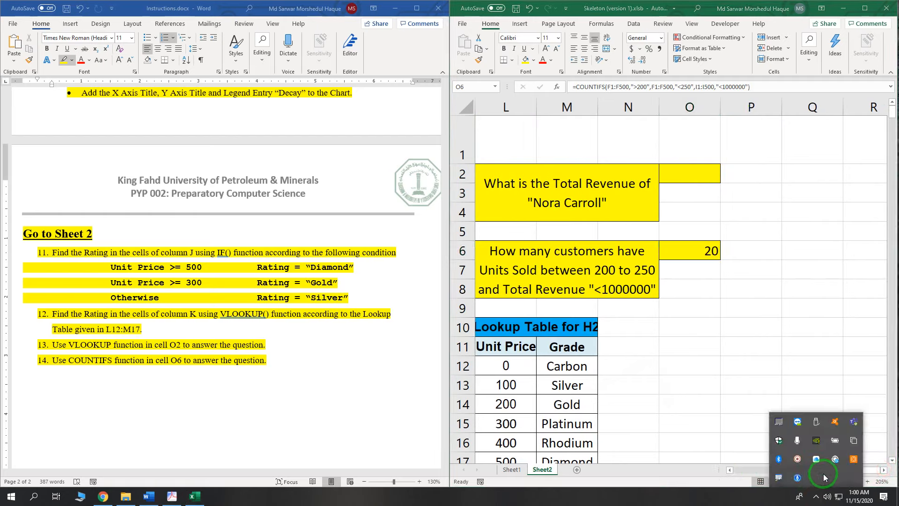
left_click(844, 459)
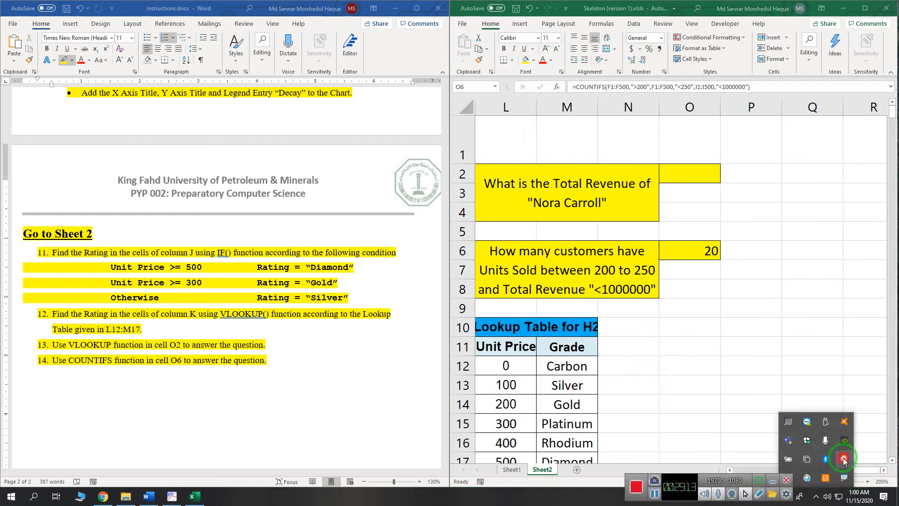